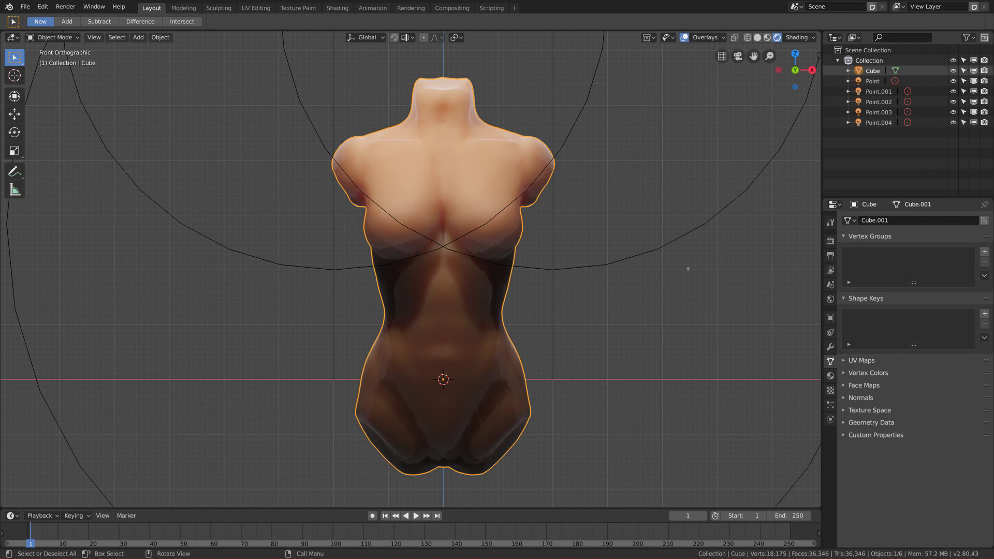
# - In the Render properties, switch Ambient Occlusion off to compare, then back on
pyautogui.click(831, 242)
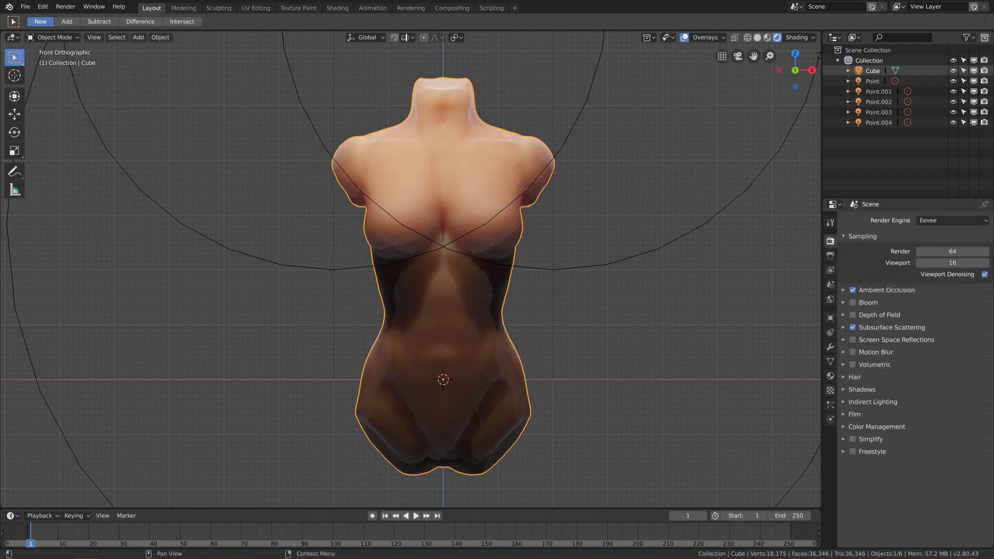
pyautogui.click(844, 237)
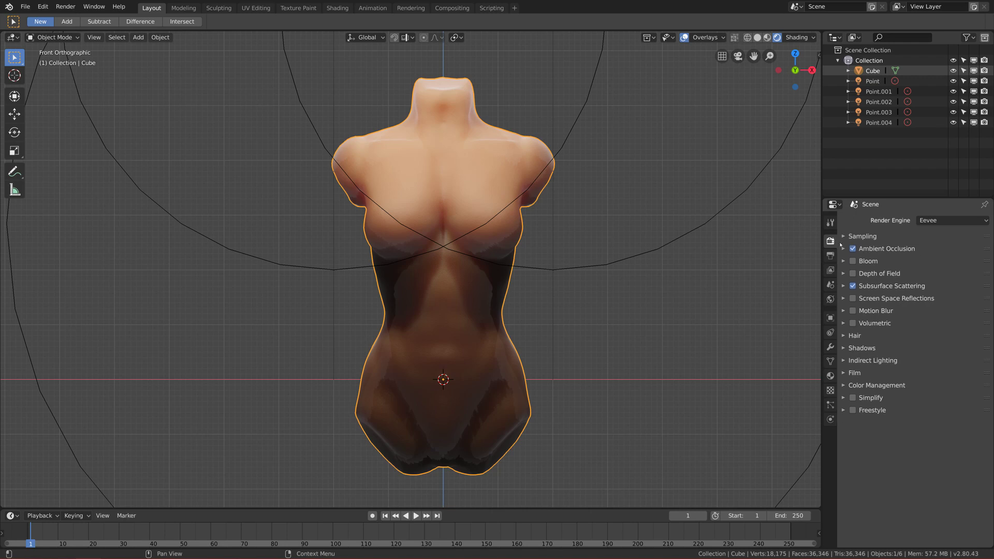
pyautogui.click(844, 249)
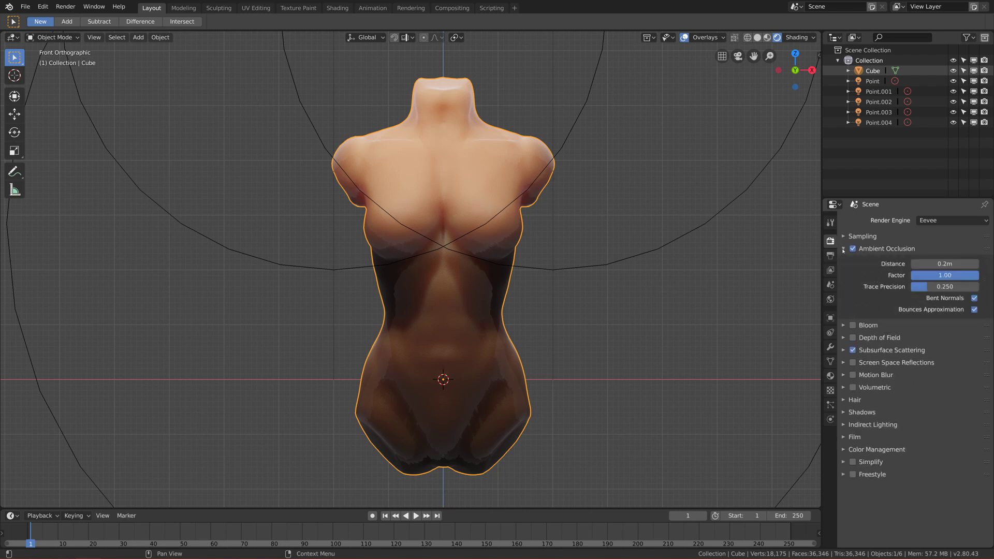
pyautogui.click(844, 249)
pyautogui.click(854, 249)
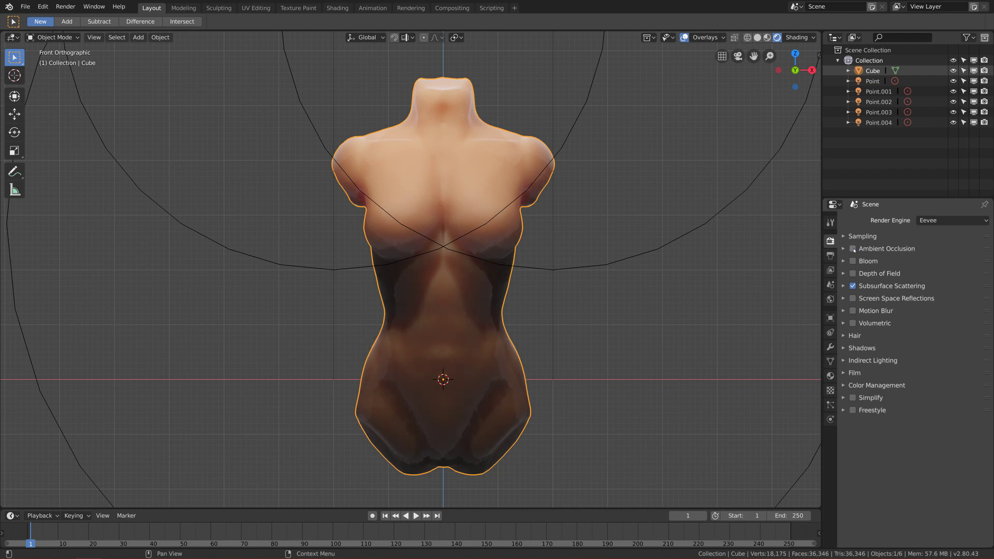
pyautogui.click(853, 249)
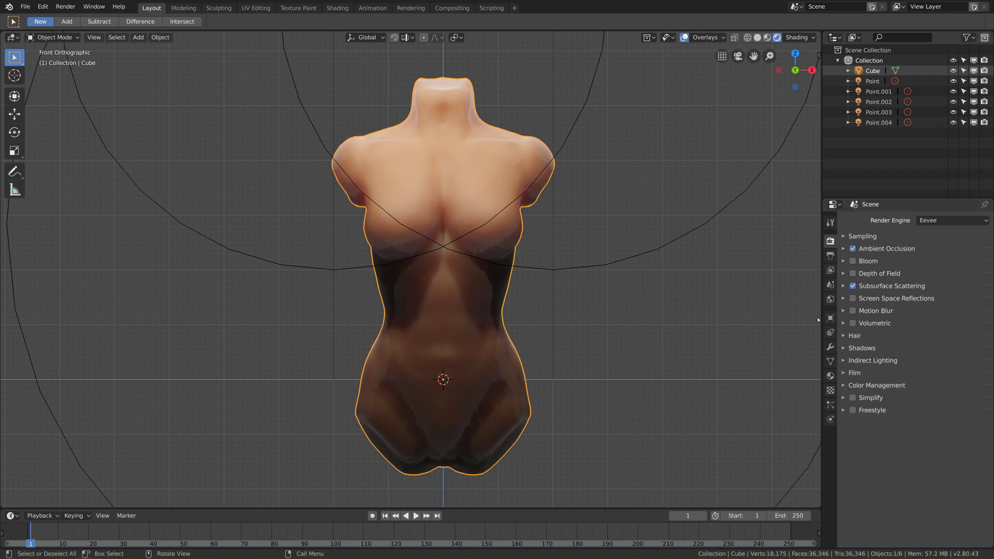
# - Enable Bloom in the Eevee render settings
pyautogui.click(856, 262)
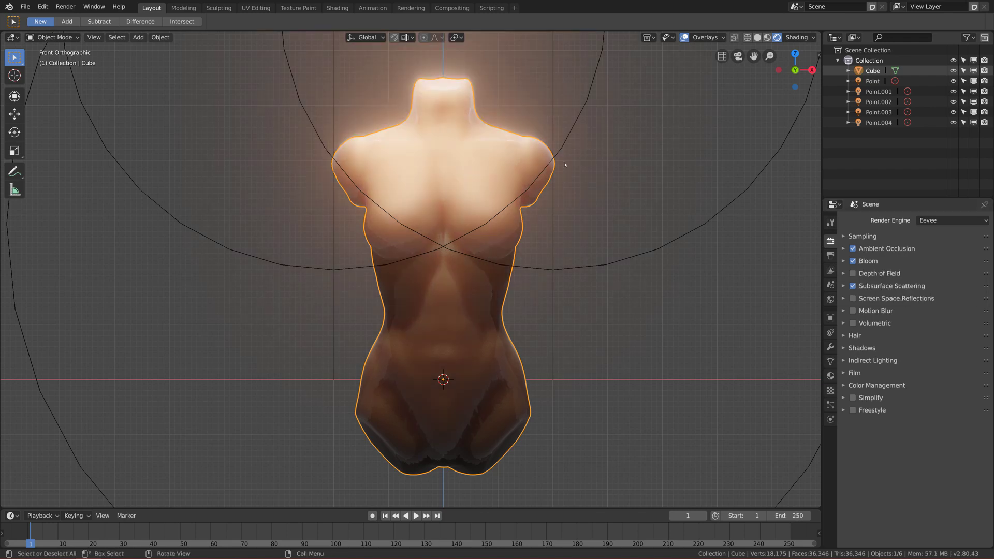
pyautogui.scroll(-2, 420, 116)
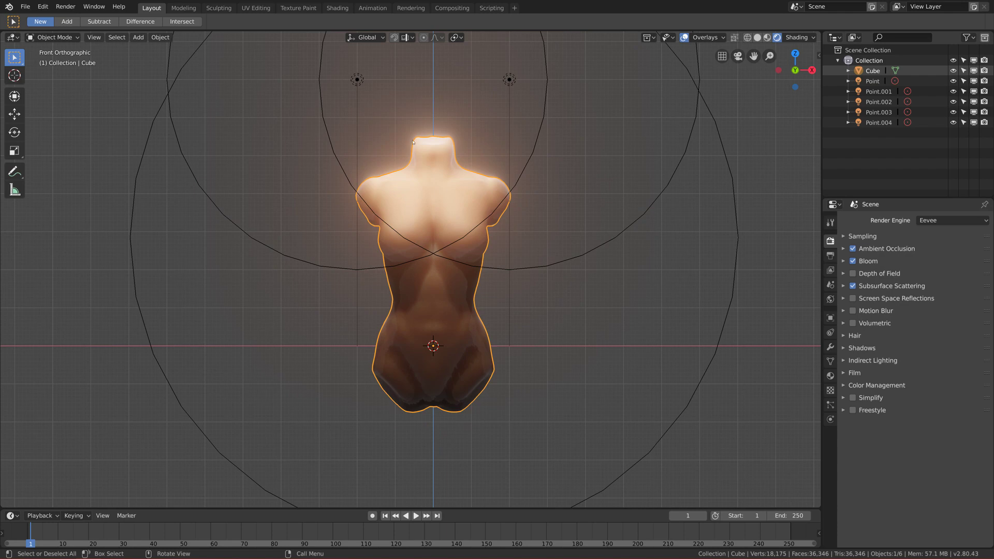
pyautogui.scroll(1, 422, 166)
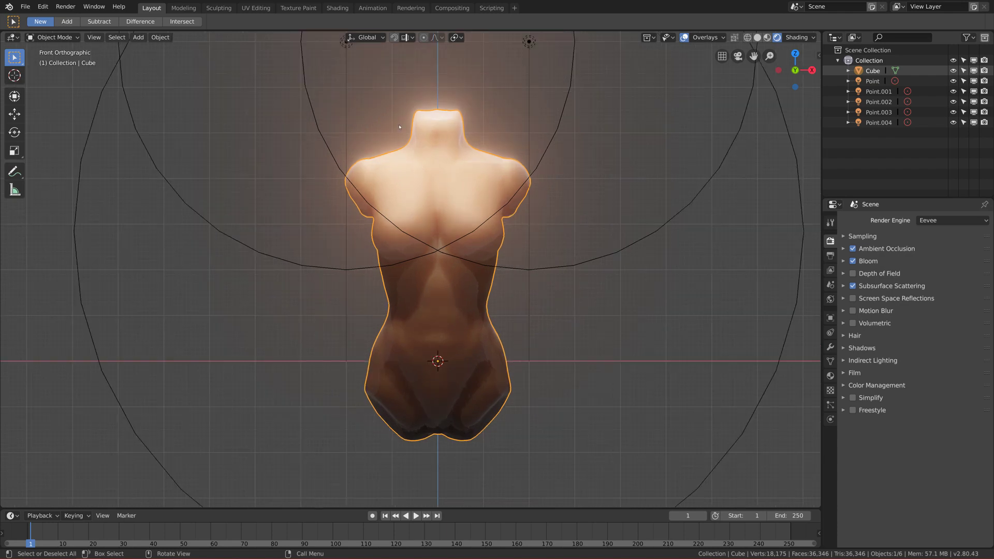
pyautogui.scroll(-1, 409, 111)
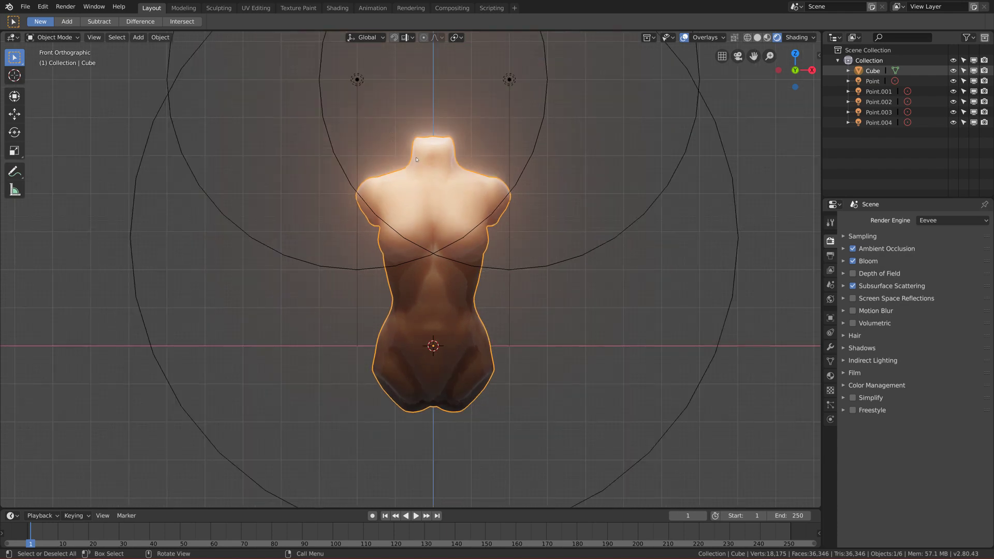
# - Set the Bloom threshold to 1.3, after first trying 1.5
pyautogui.click(843, 261)
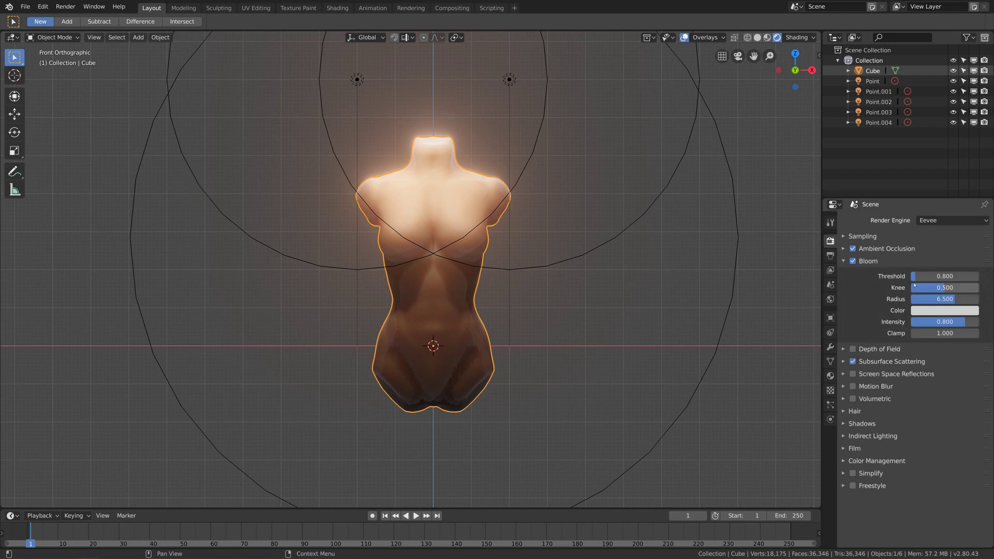
pyautogui.moveTo(934, 276); pyautogui.dragTo(955, 276)
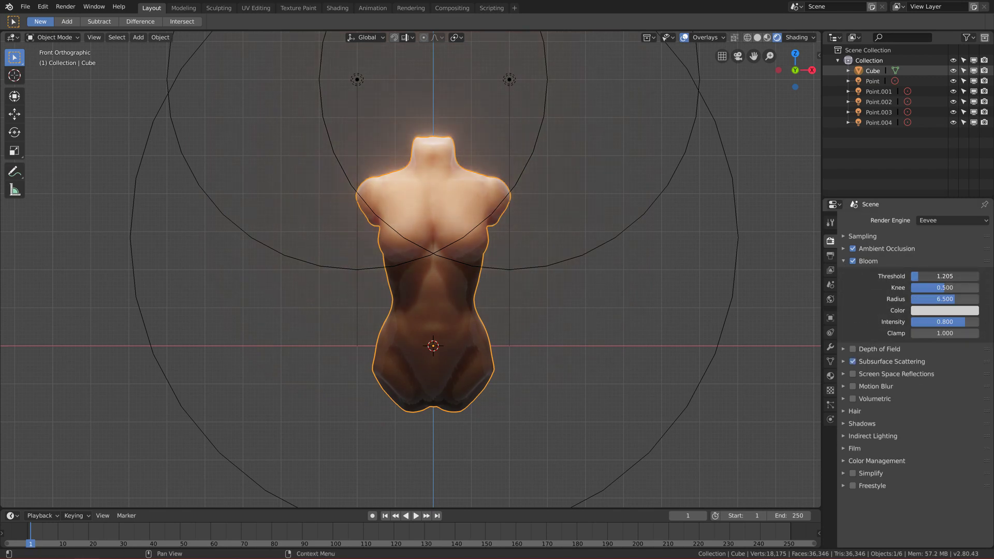
pyautogui.click(935, 277)
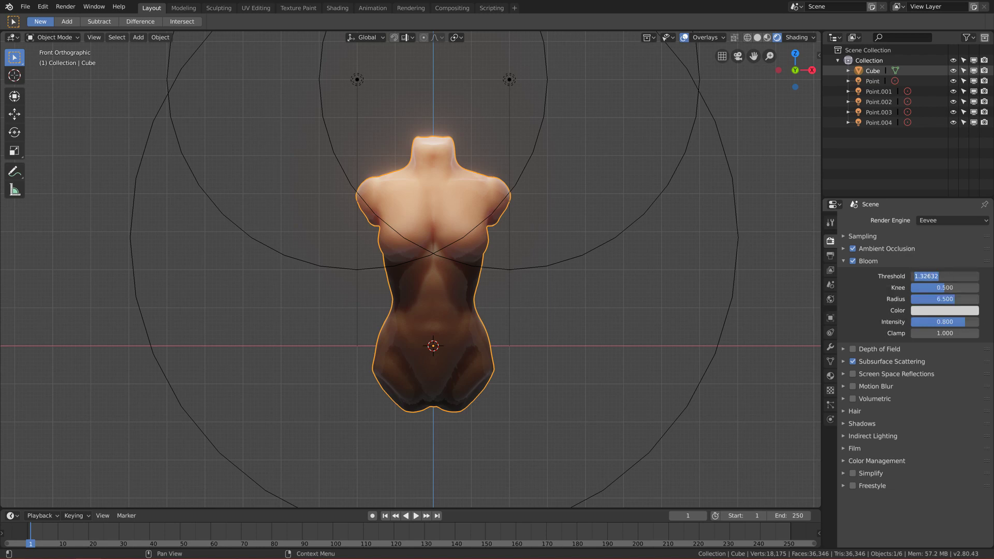
pyautogui.write('1.5')
pyautogui.press('Return')
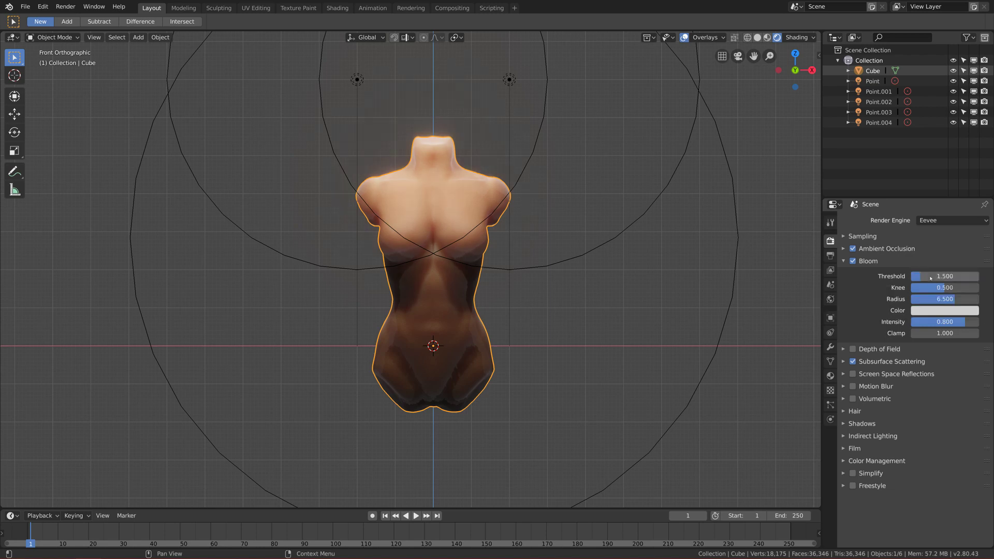
pyautogui.click(949, 276)
pyautogui.write('1.3')
pyautogui.press('Return')
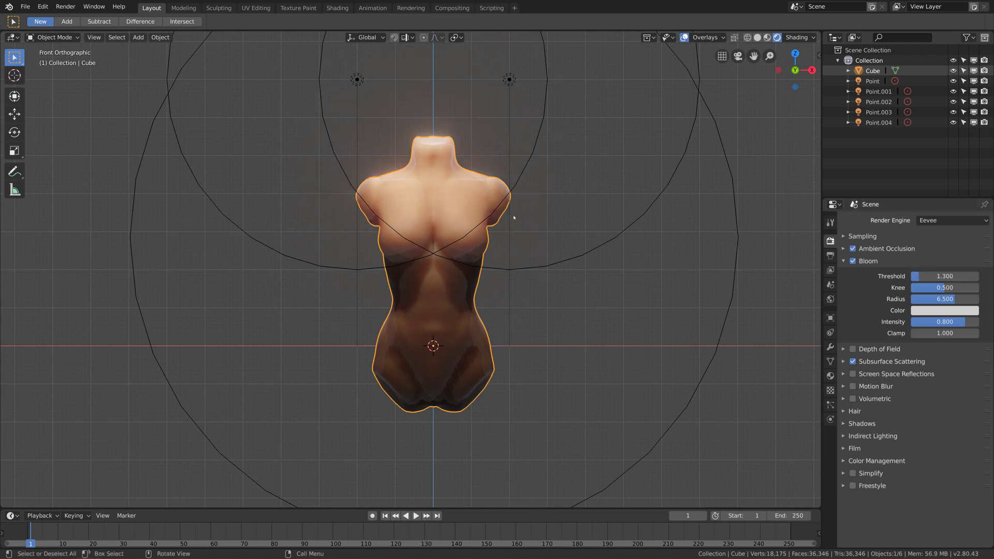
pyautogui.scroll(1, 391, 175)
pyautogui.scroll(1, 391, 181)
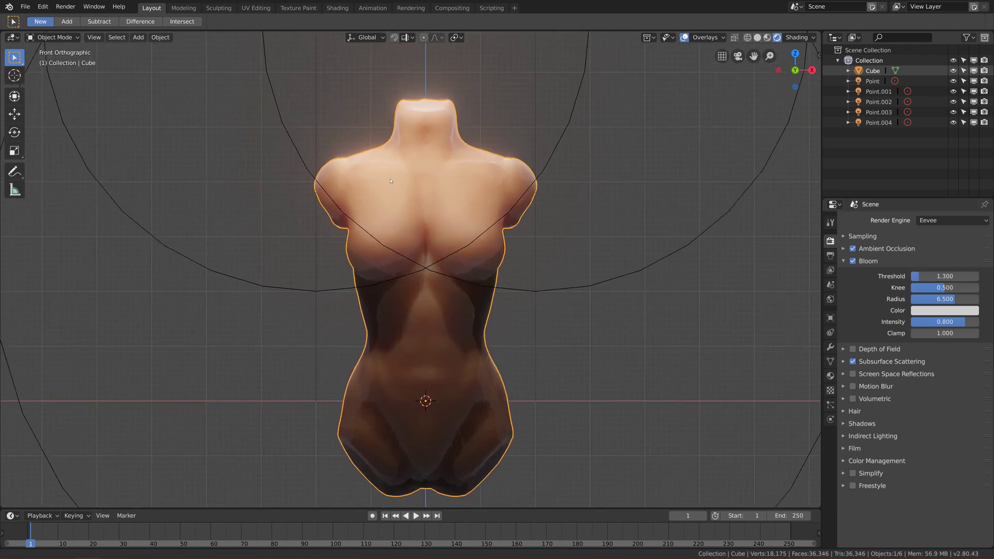
pyautogui.keyDown('shift'); pyautogui.moveTo(391, 181); pyautogui.dragTo(383, 188, button='middle'); pyautogui.keyUp('shift')
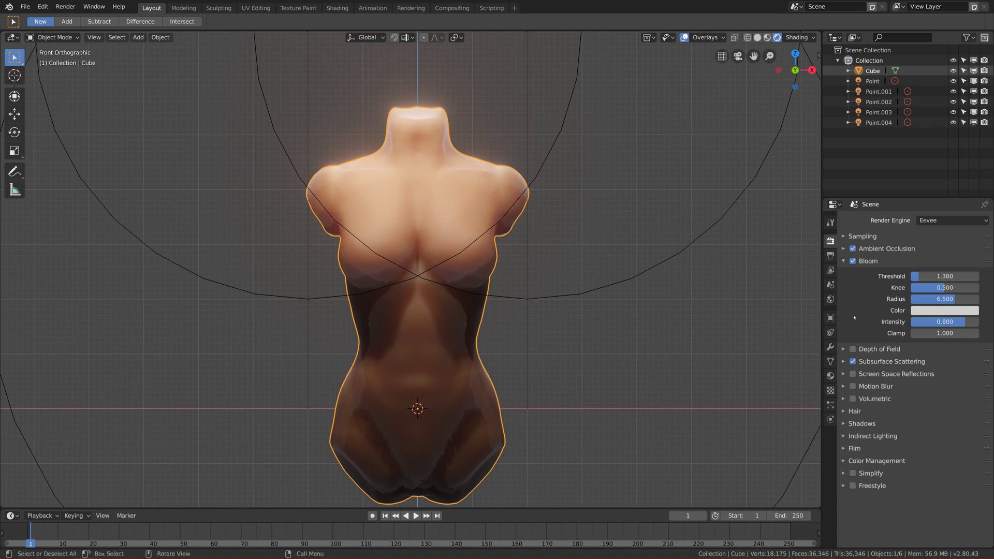
pyautogui.click(845, 262)
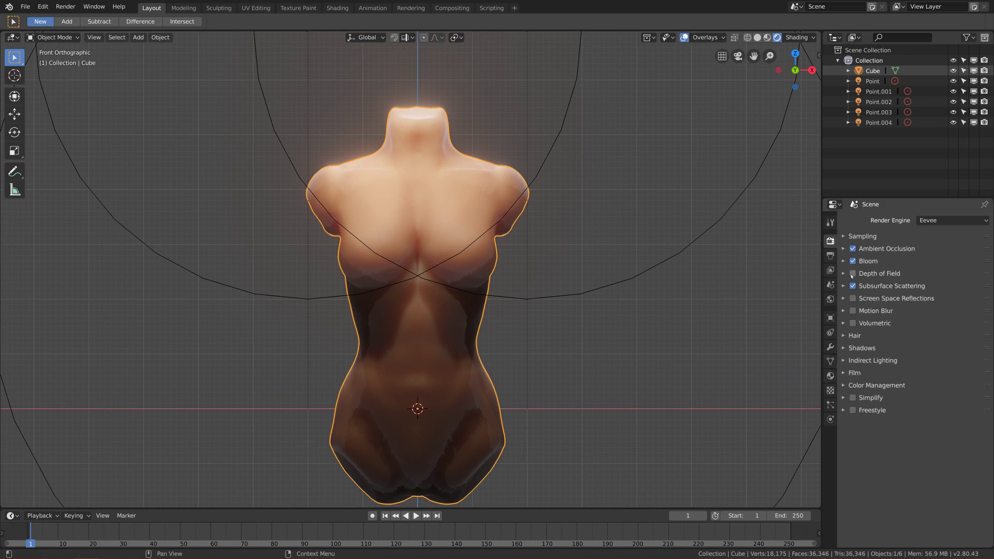
# - Leave Depth of Field switched off in the render settings
pyautogui.click(845, 274)
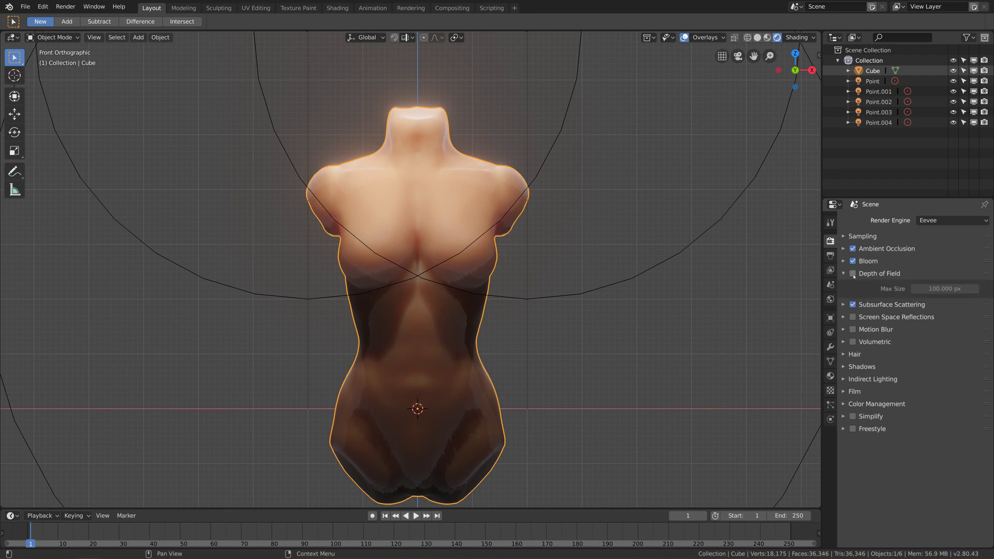
pyautogui.click(853, 274)
pyautogui.click(845, 273)
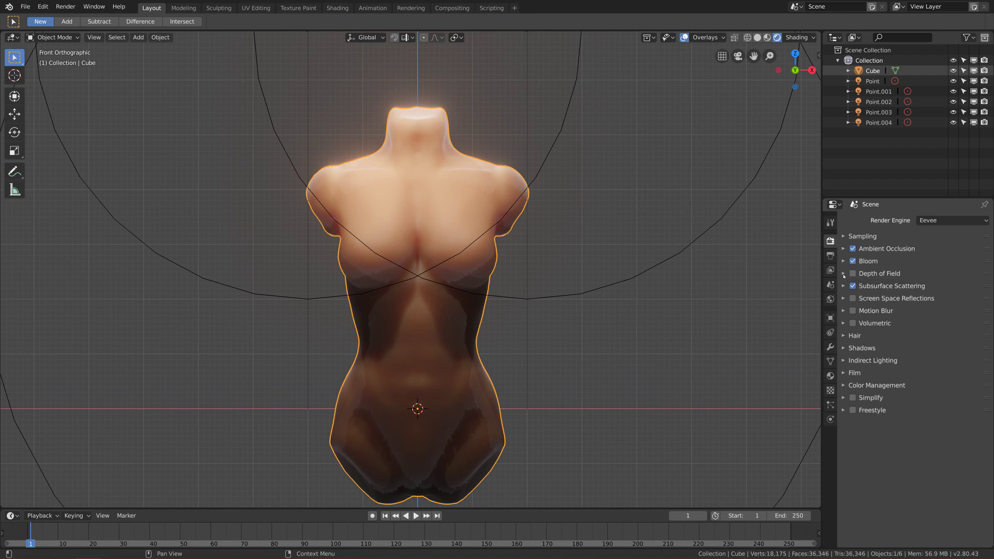
pyautogui.scroll(-3, 499, 284)
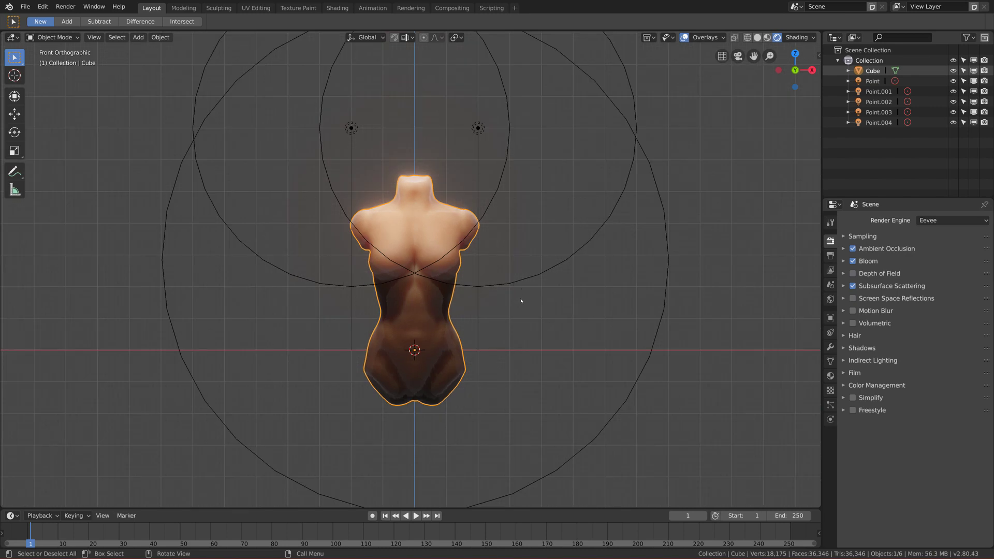
pyautogui.scroll(1, 521, 298)
# - Add a camera with Shift+A and view the torso from the side
pyautogui.hotkey('shift', 'a')
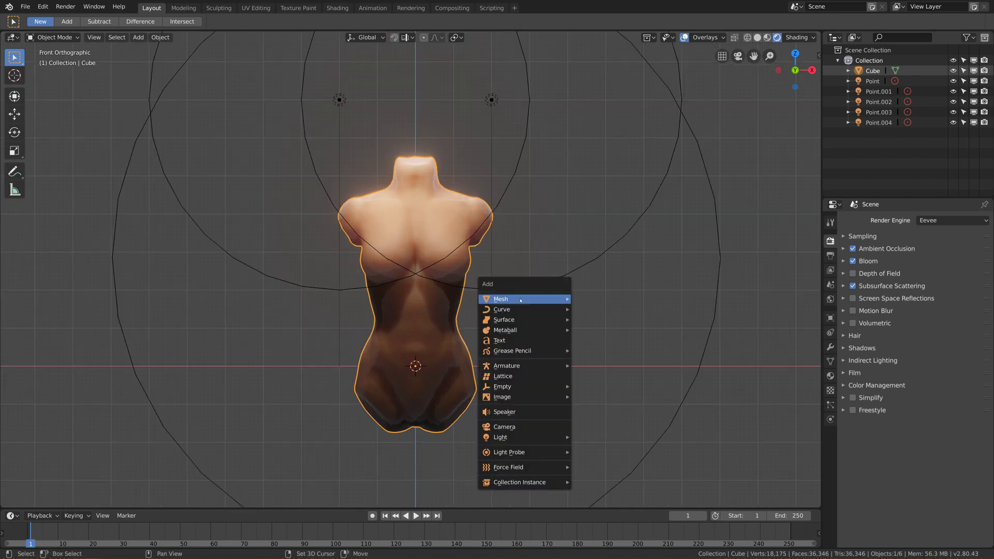
pyautogui.click(497, 428)
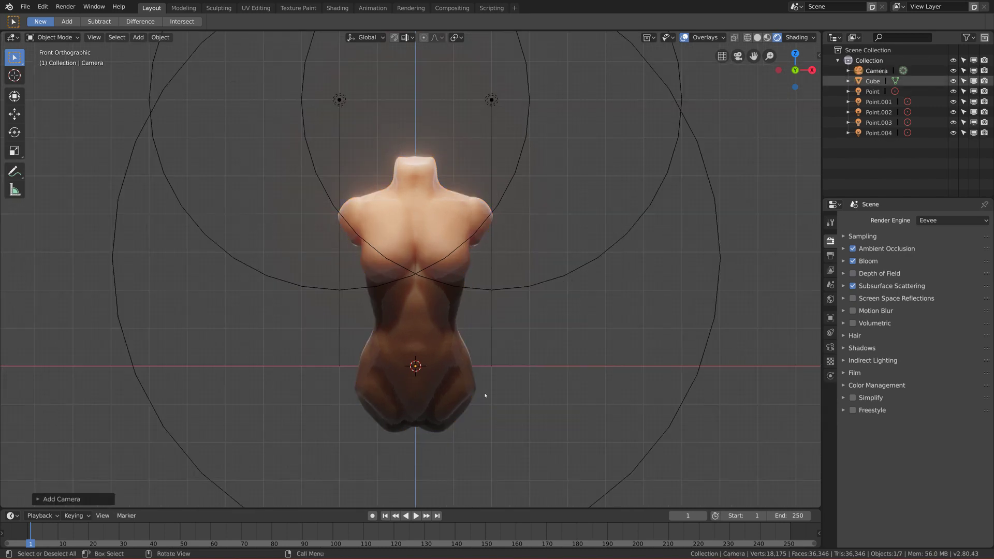
pyautogui.moveTo(483, 395); pyautogui.dragTo(378, 408, button='middle')
pyautogui.scroll(3, 373, 357)
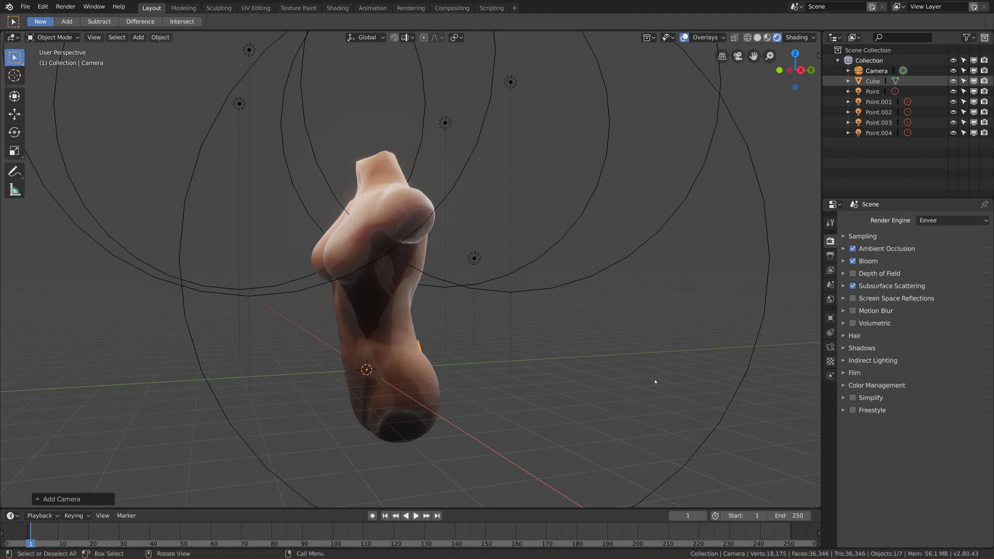
pyautogui.keyDown('alt'); pyautogui.moveTo(655, 382); pyautogui.dragTo(707, 368, button='middle'); pyautogui.keyUp('alt')
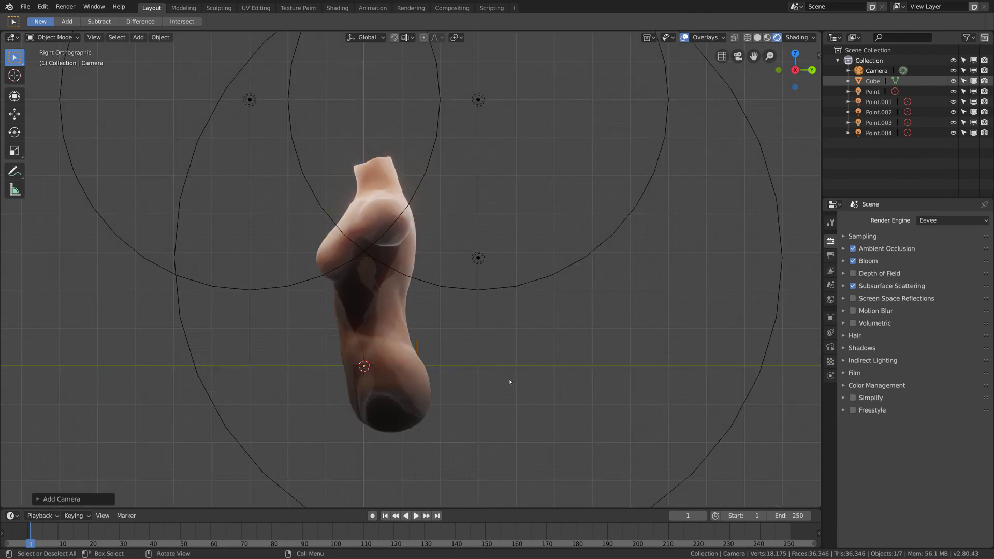
pyautogui.scroll(-1, 510, 383)
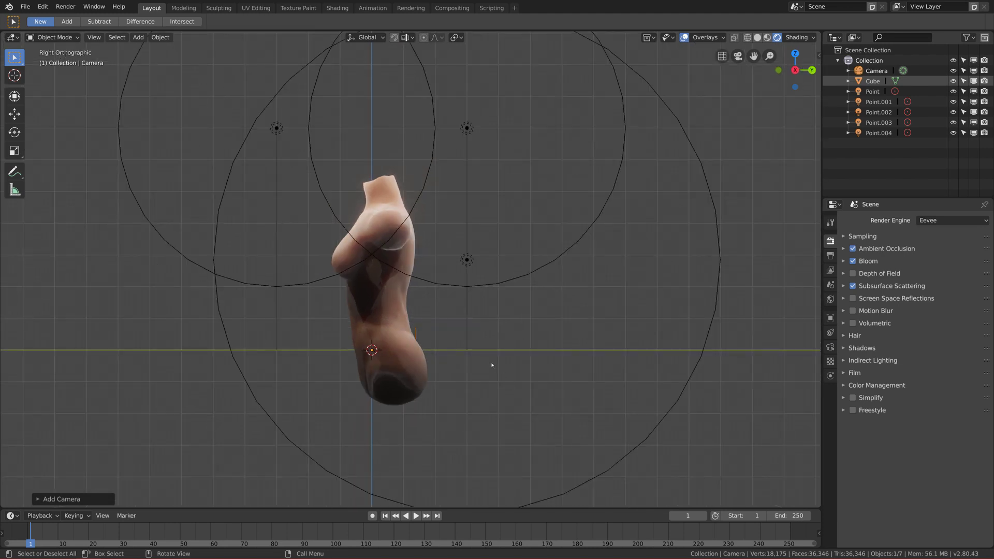
pyautogui.scroll(-1, 475, 351)
# - Move the camera in front of the torso and return to front view
pyautogui.press('g')
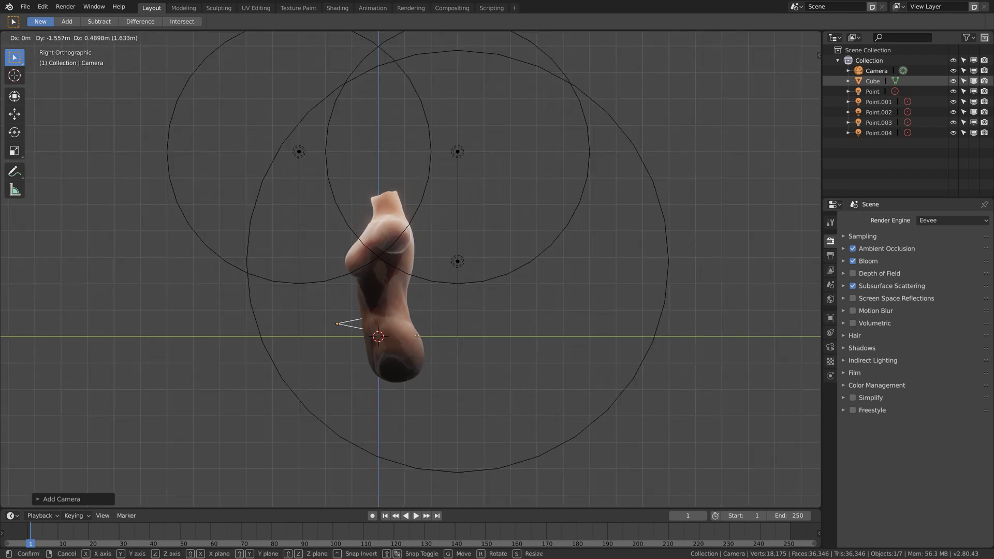
pyautogui.click(325, 314)
pyautogui.press('`')
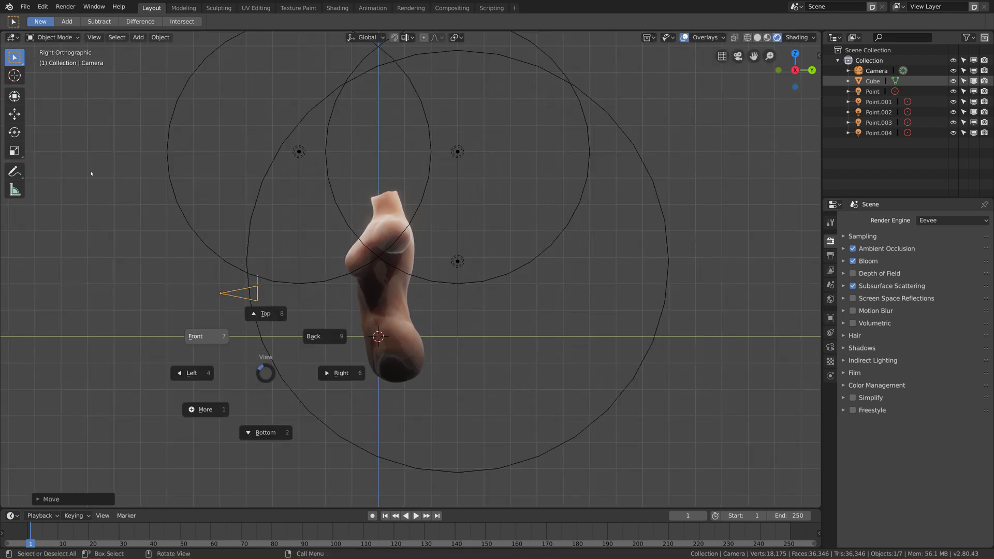
pyautogui.click(202, 337)
pyautogui.scroll(5, 383, 357)
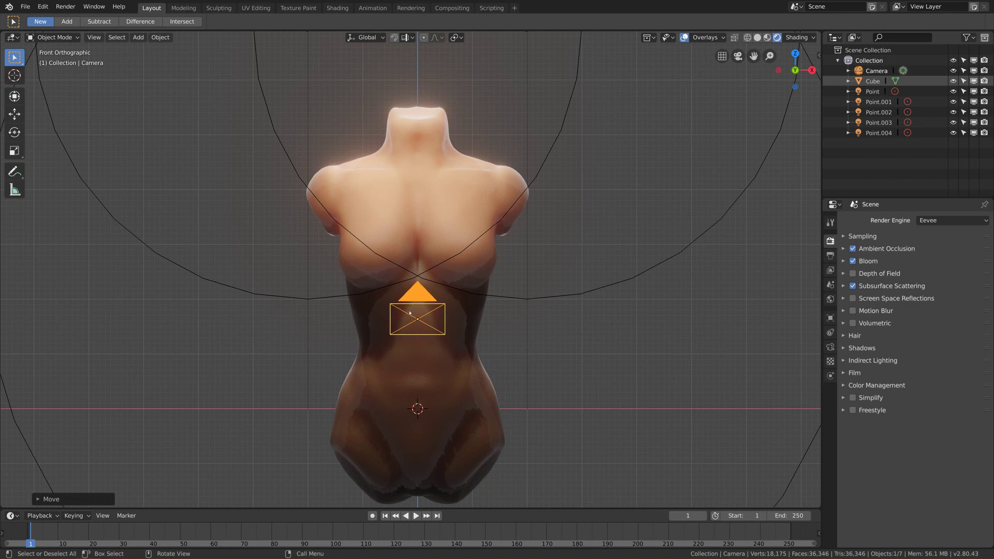
# - Set Resolution X and Resolution Y both to 2048 px in the Output properties
pyautogui.click(831, 257)
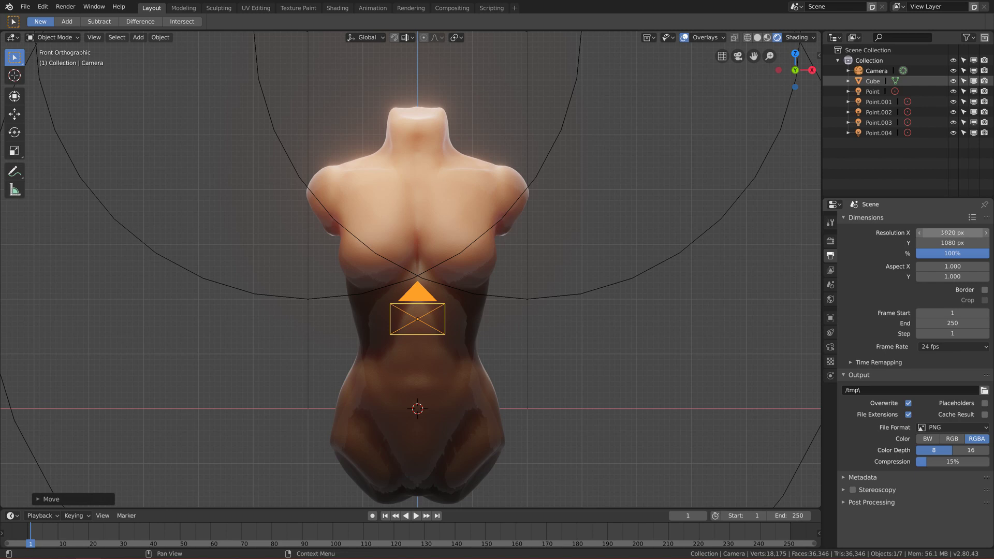
pyautogui.click(942, 233)
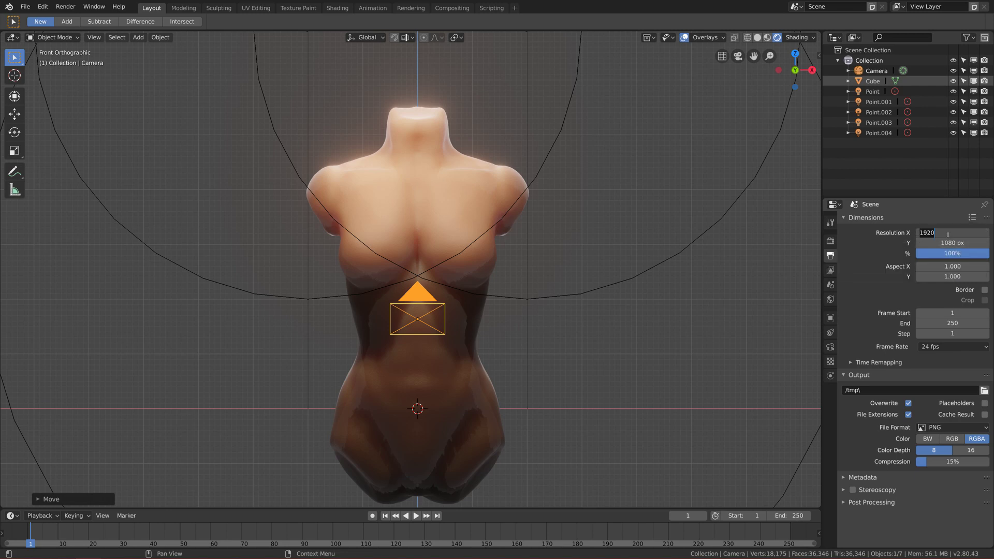
pyautogui.write('2048')
pyautogui.click(951, 239)
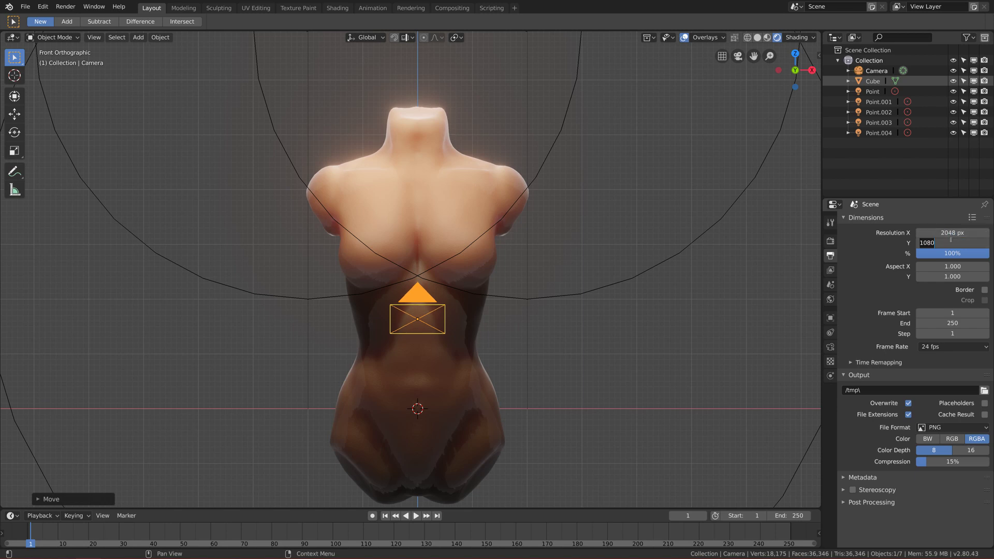
pyautogui.write('2048')
pyautogui.press('Return')
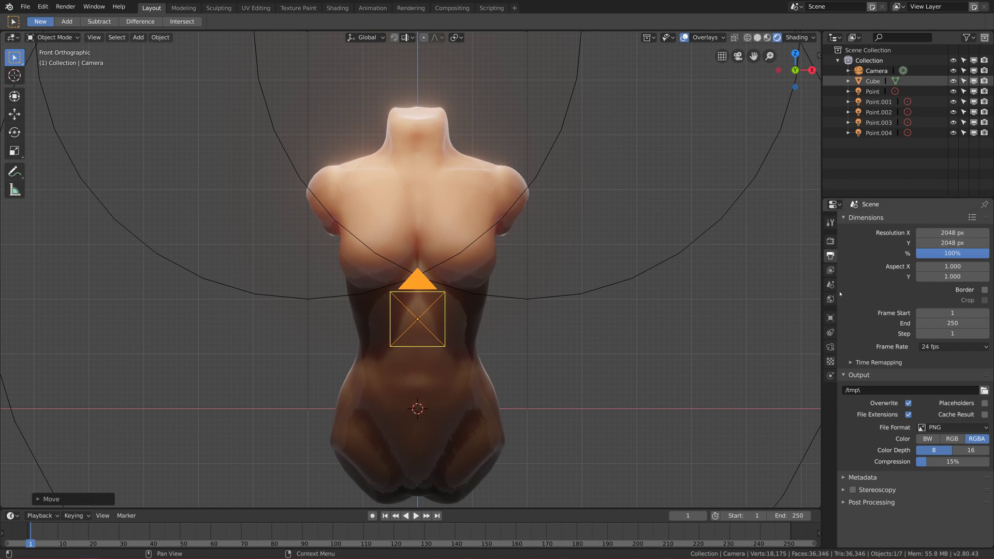
# - Set the camera's lens type to Orthographic and look through the camera
pyautogui.scroll(-1, 604, 309)
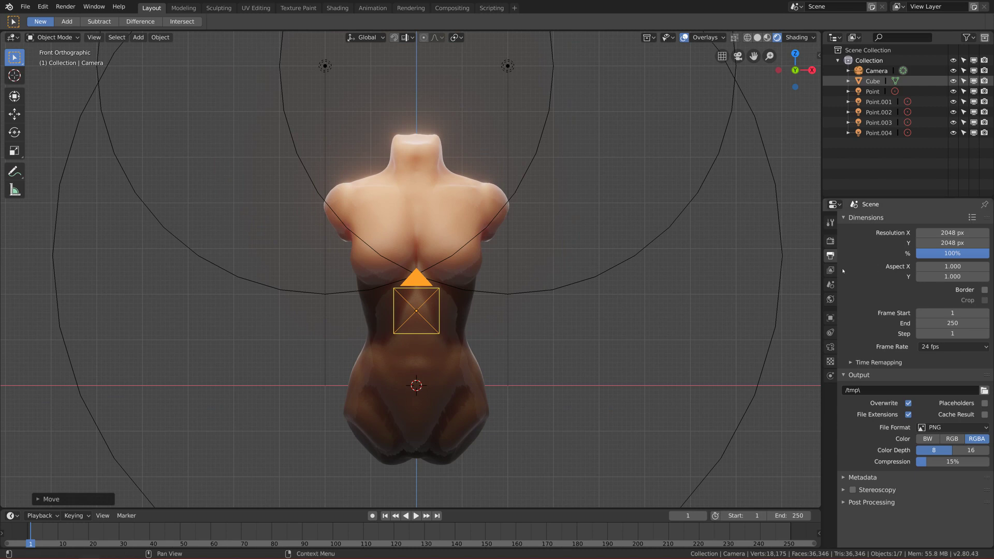
pyautogui.click(831, 347)
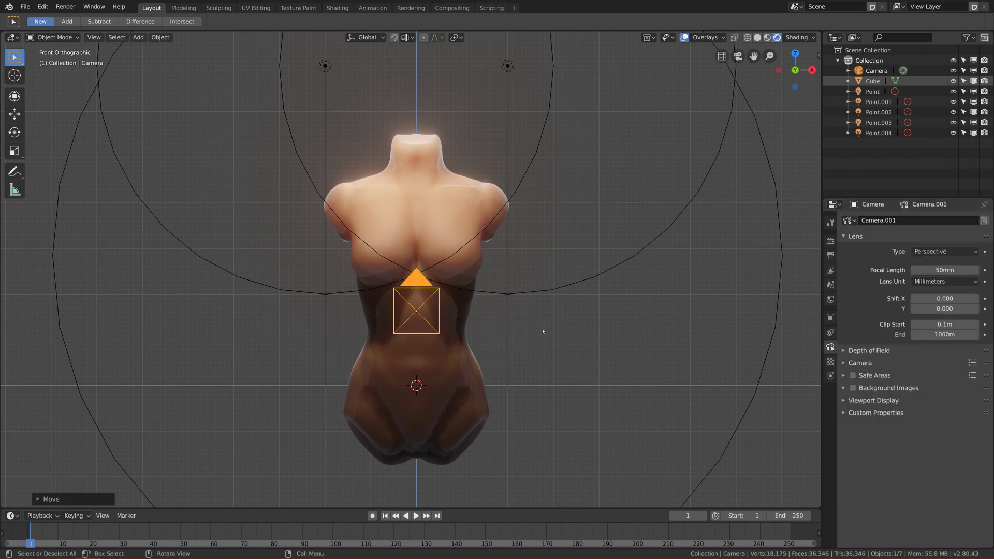
pyautogui.scroll(1, 502, 333)
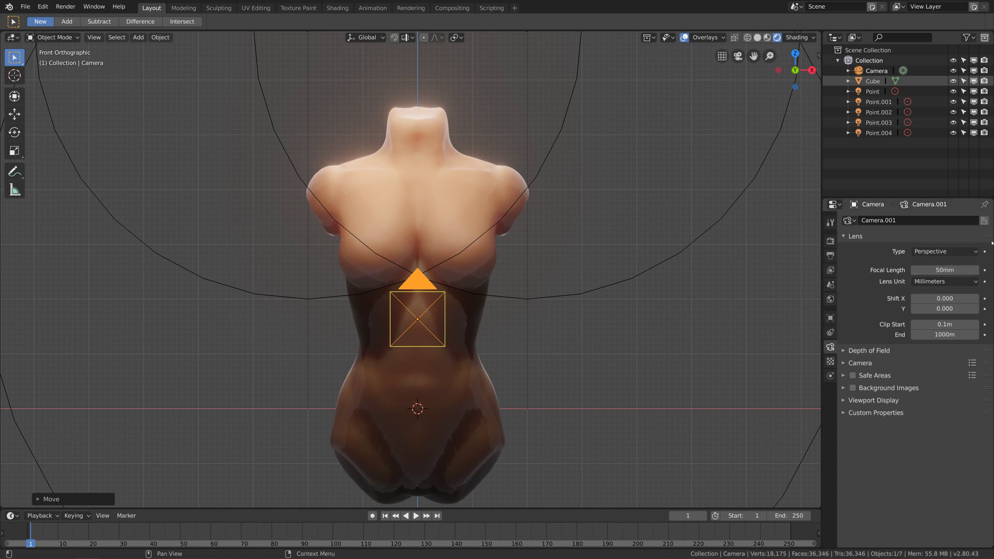
pyautogui.scroll(-1, 587, 357)
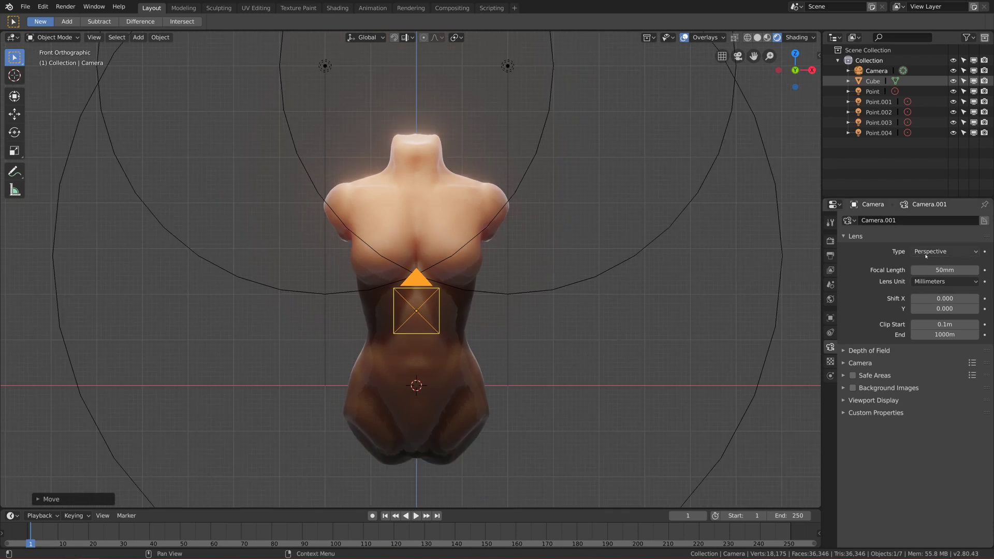
pyautogui.click(943, 252)
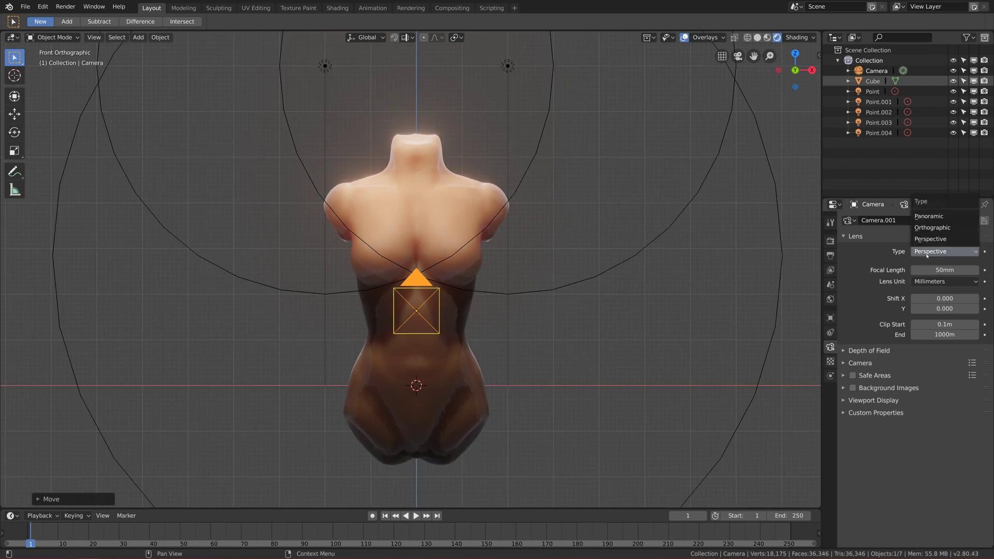
pyautogui.click(933, 228)
pyautogui.scroll(-1, 569, 346)
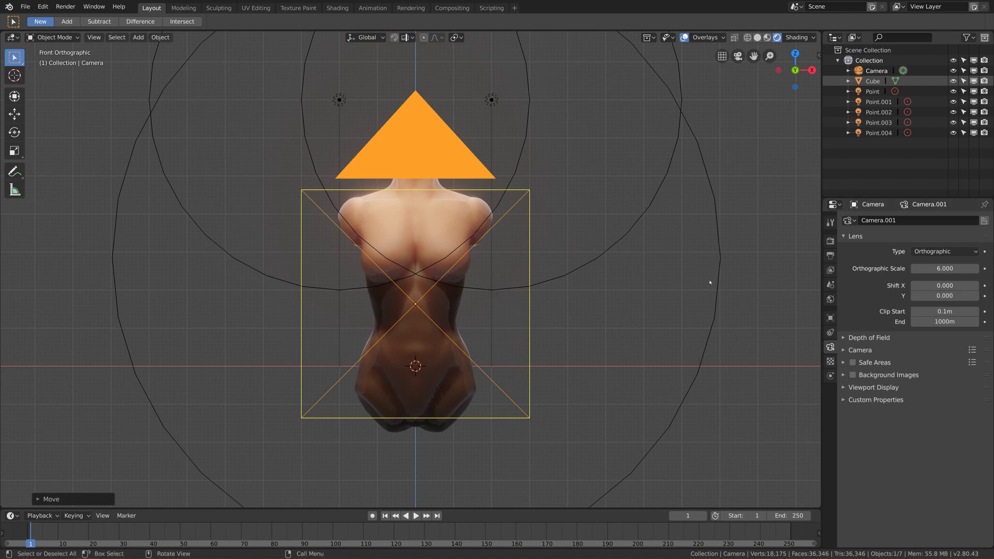
pyautogui.press('KP_0')
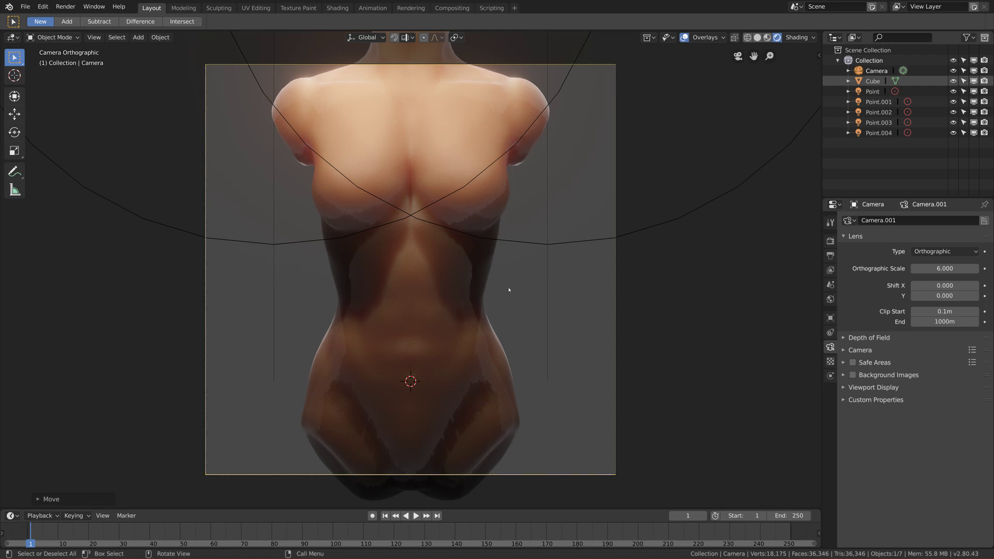
# - Set Orthographic Scale to 8.4 and Shift Y to 0.05 to frame the torso
pyautogui.scroll(-1, 509, 290)
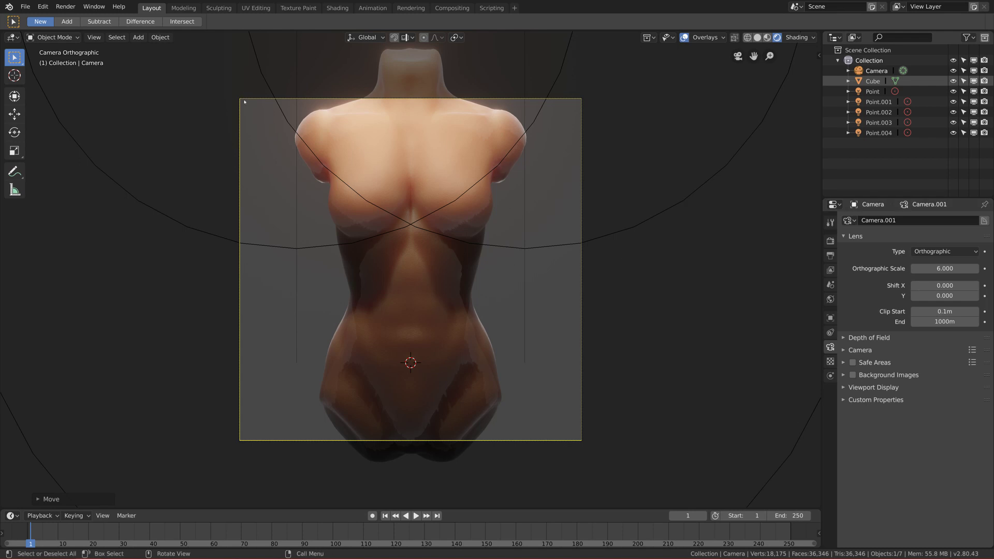
pyautogui.moveTo(945, 268); pyautogui.dragTo(981, 268)
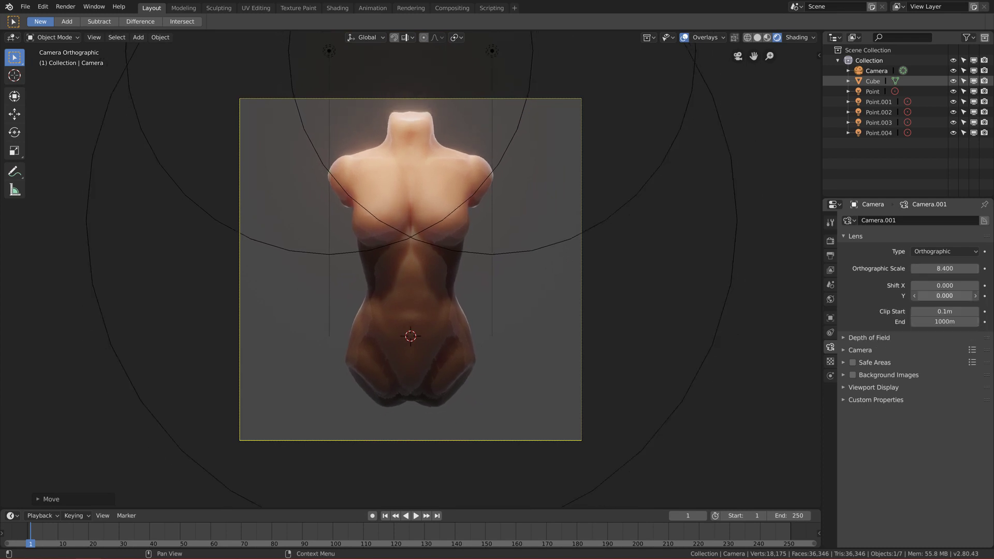
pyautogui.moveTo(945, 296); pyautogui.dragTo(951, 295)
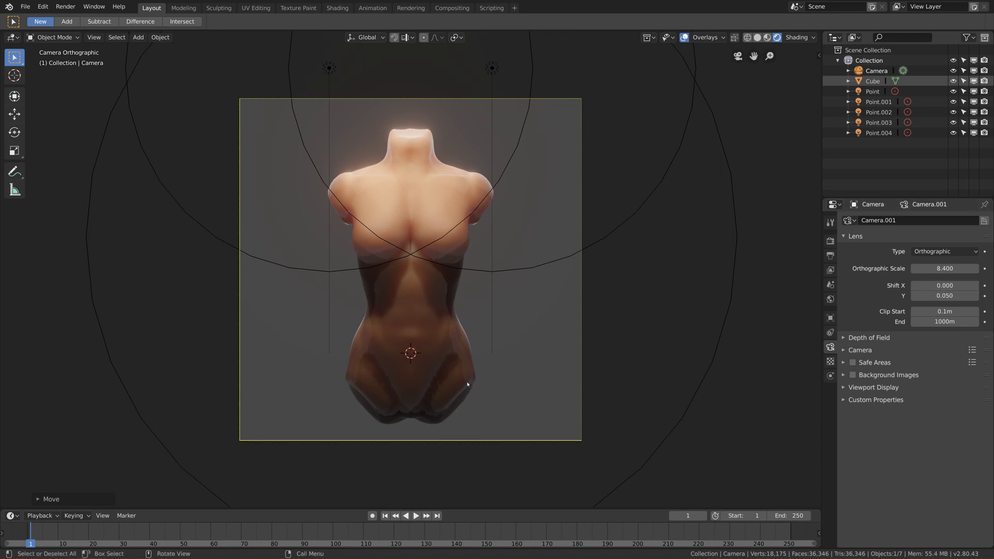
pyautogui.scroll(2, 444, 376)
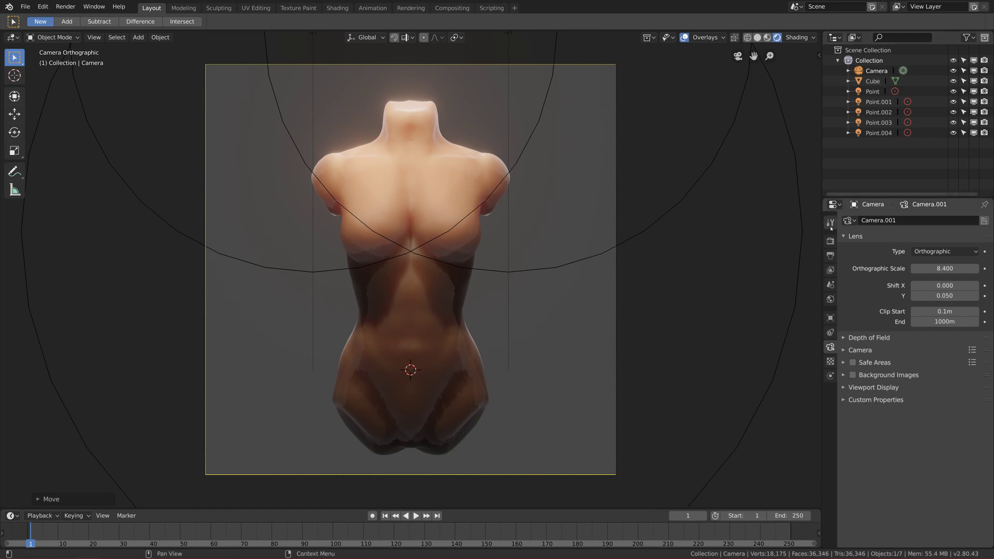
# - In the Eevee render settings, try Depth of Field then turn it off; glance at Screen Space Reflections
pyautogui.click(831, 241)
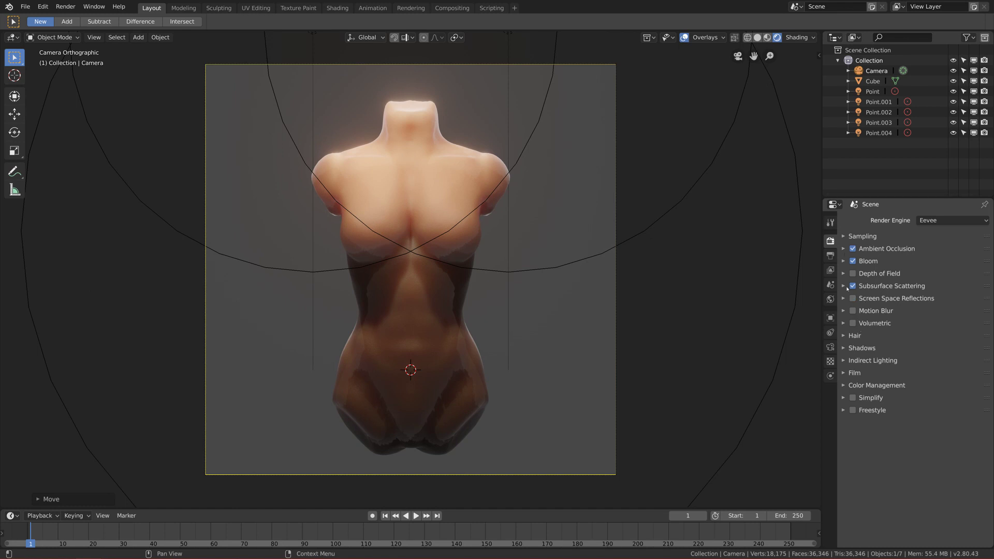
pyautogui.click(853, 273)
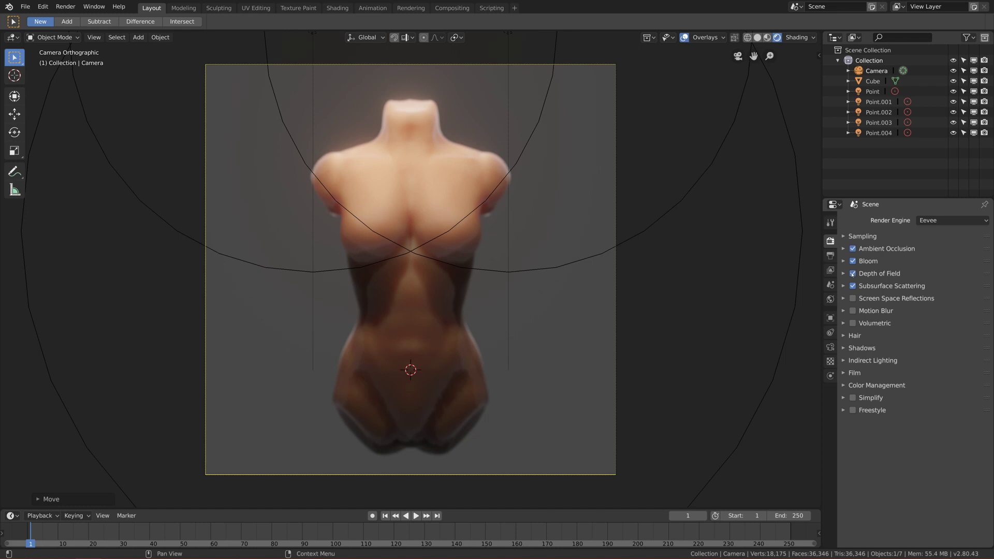
pyautogui.click(843, 274)
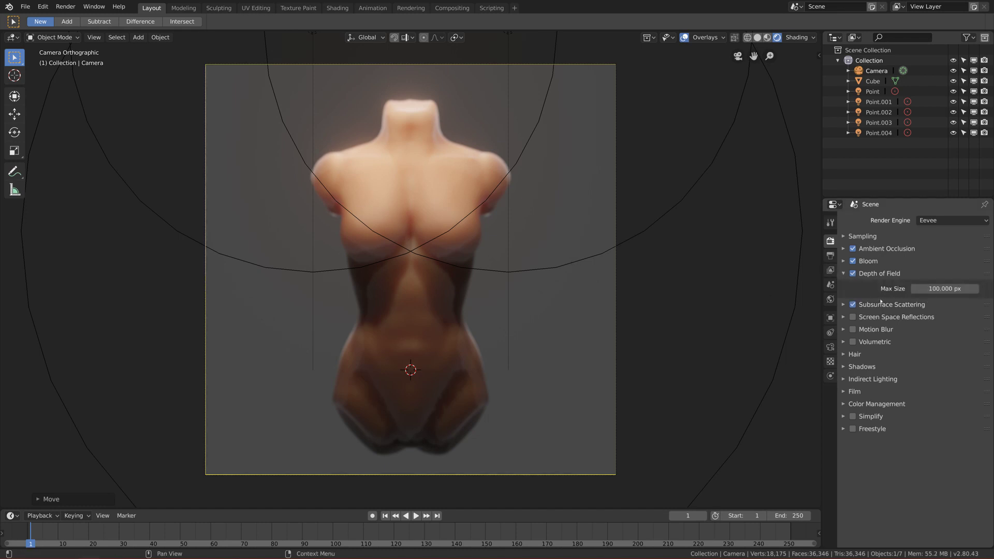
pyautogui.scroll(3, 406, 130)
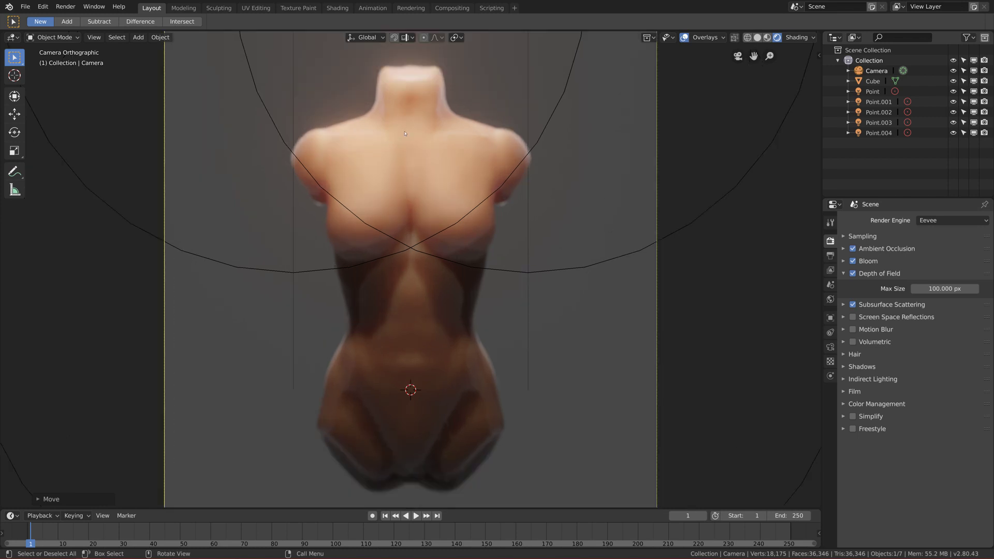
pyautogui.scroll(-3, 406, 133)
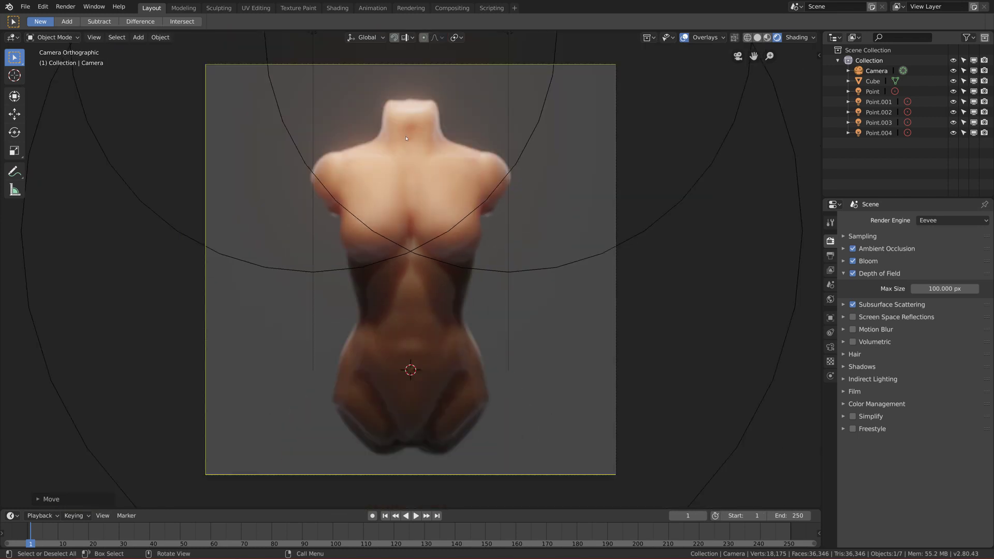
pyautogui.scroll(1, 407, 139)
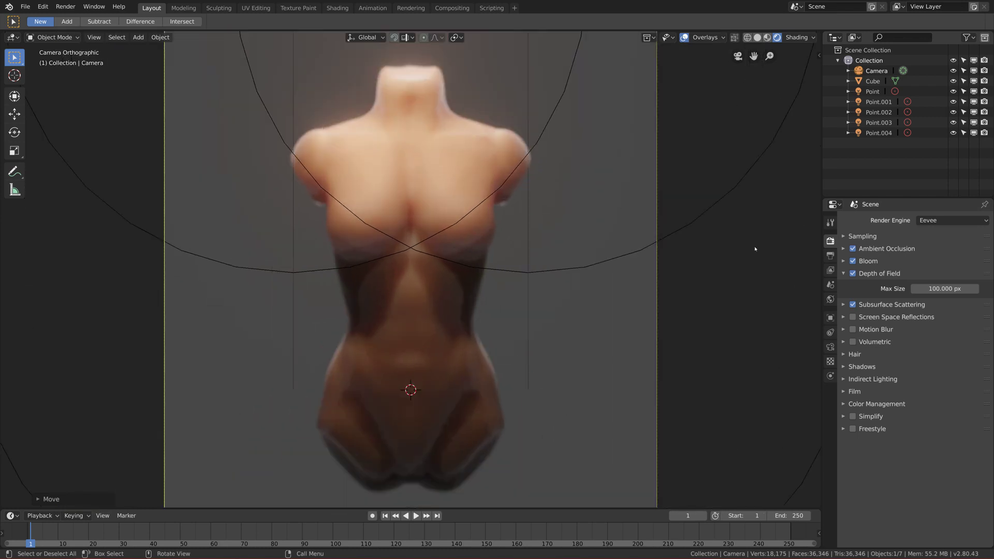
pyautogui.click(854, 275)
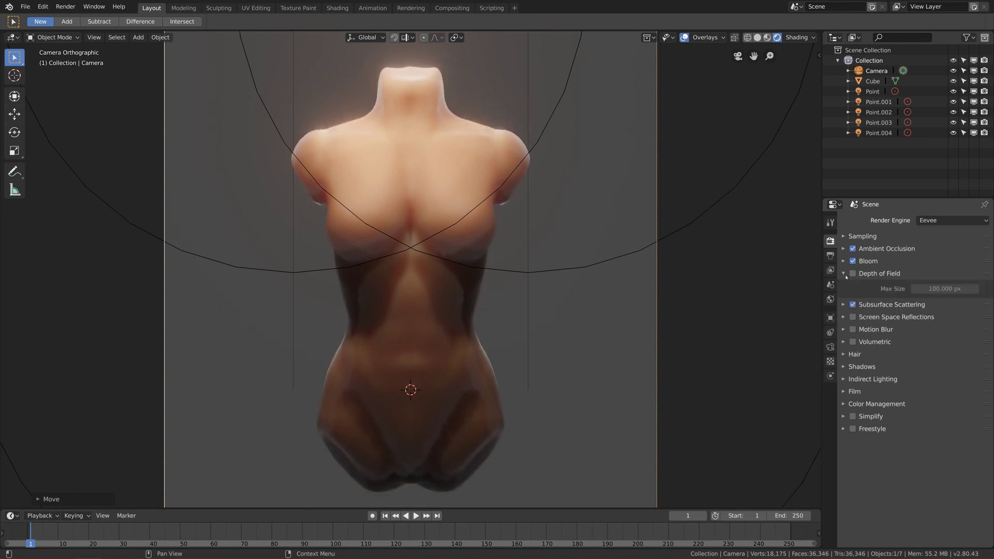
pyautogui.click(844, 274)
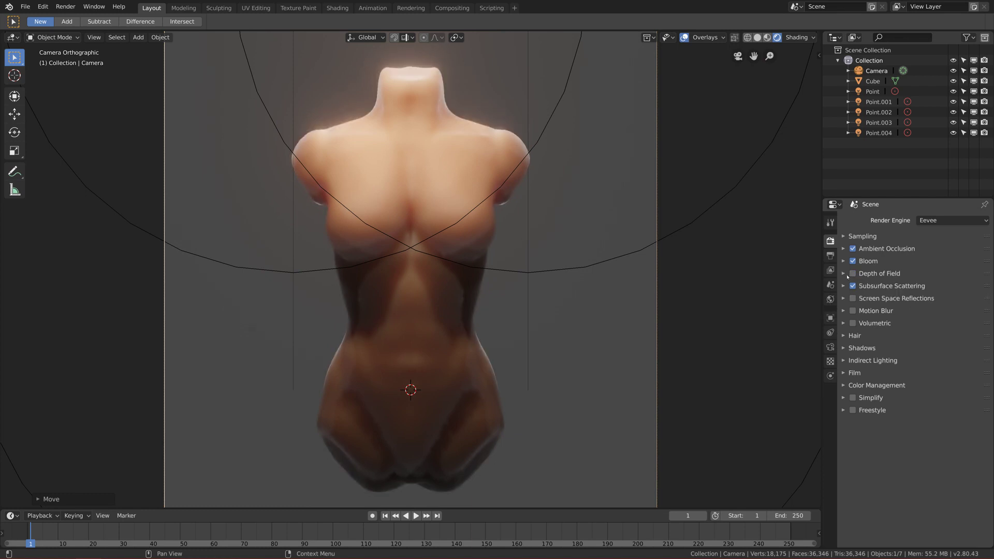
pyautogui.click(843, 304)
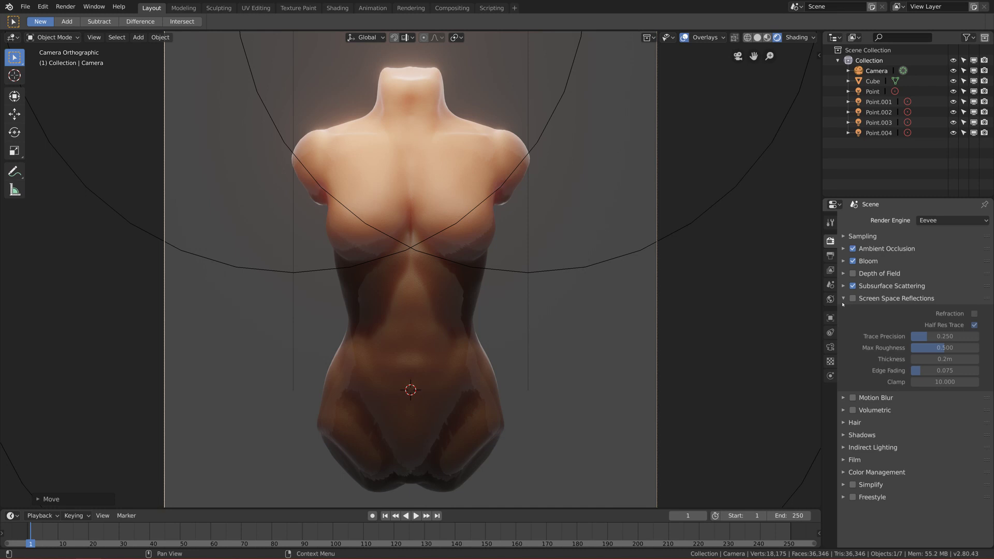
pyautogui.click(843, 301)
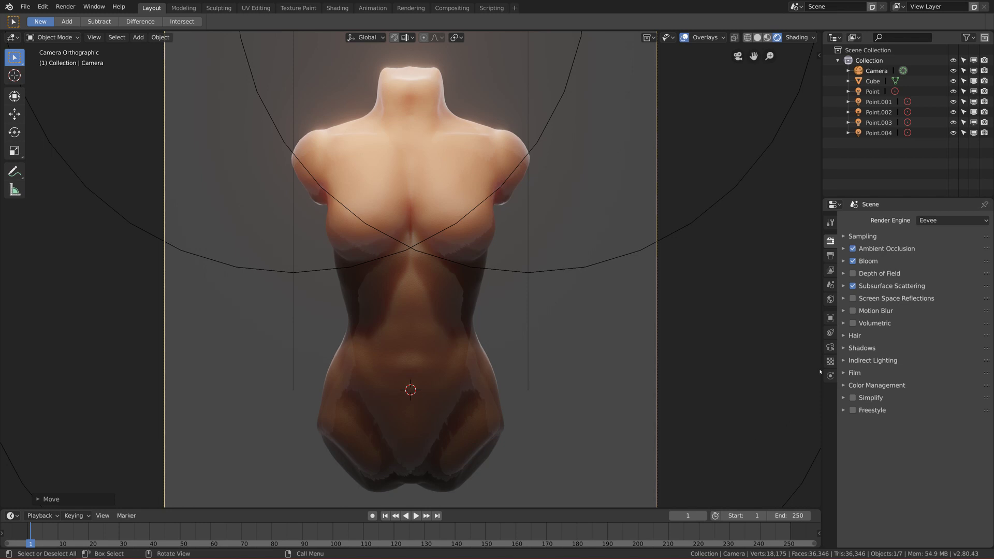
pyautogui.click(844, 349)
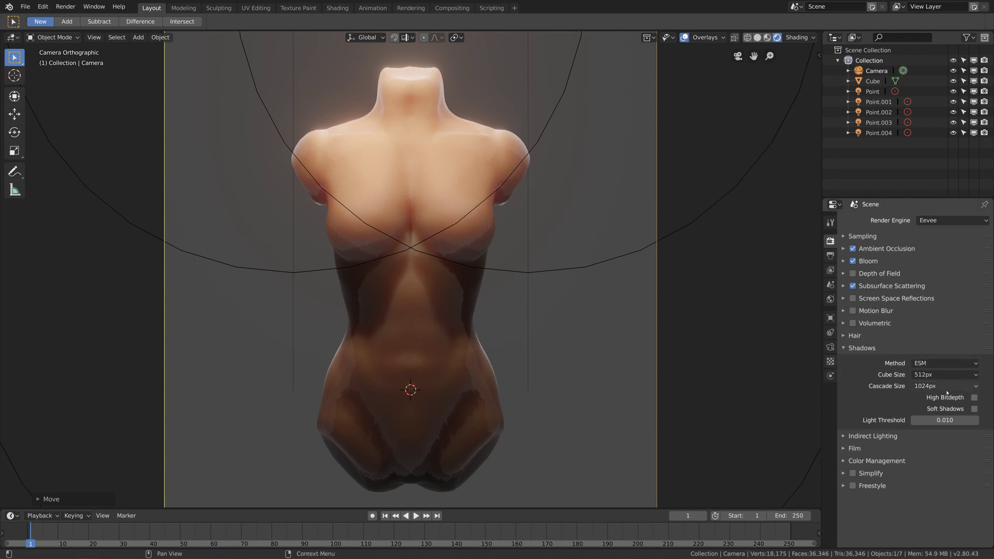
# - Enable Soft Shadows and collapse the Shadows panel
pyautogui.click(974, 409)
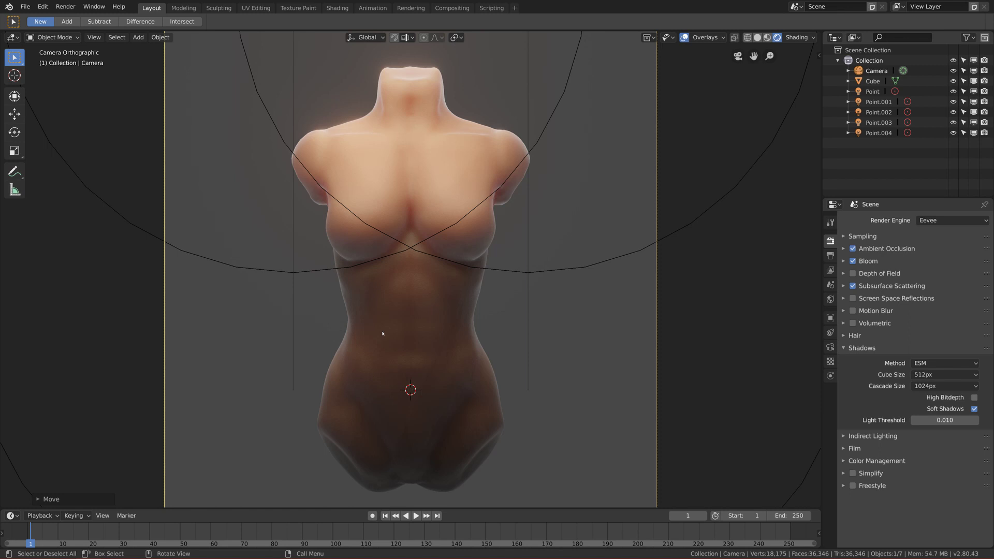
pyautogui.scroll(-2, 383, 334)
pyautogui.scroll(4, 384, 335)
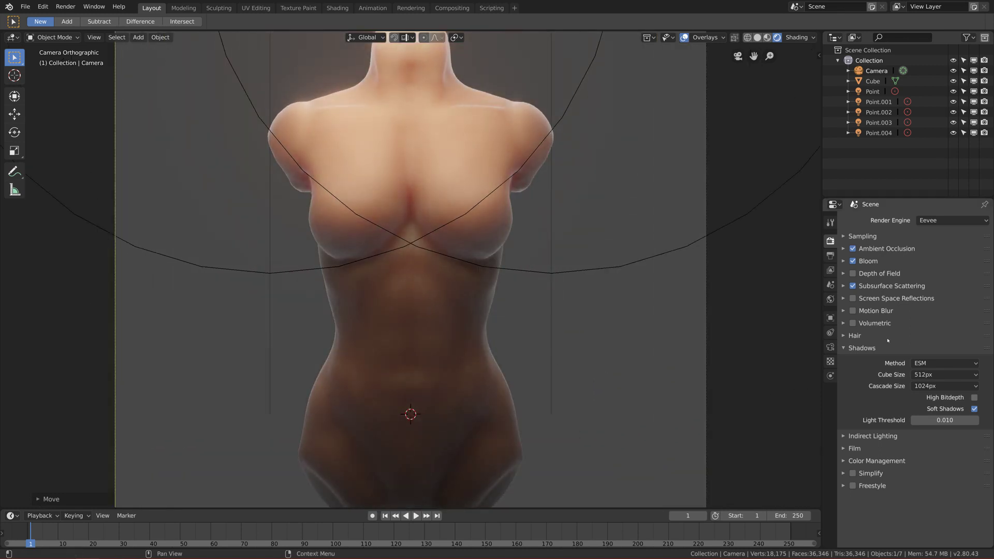
pyautogui.click(849, 348)
# - Expand and collapse the Indirect Lighting settings to look them over
pyautogui.click(849, 361)
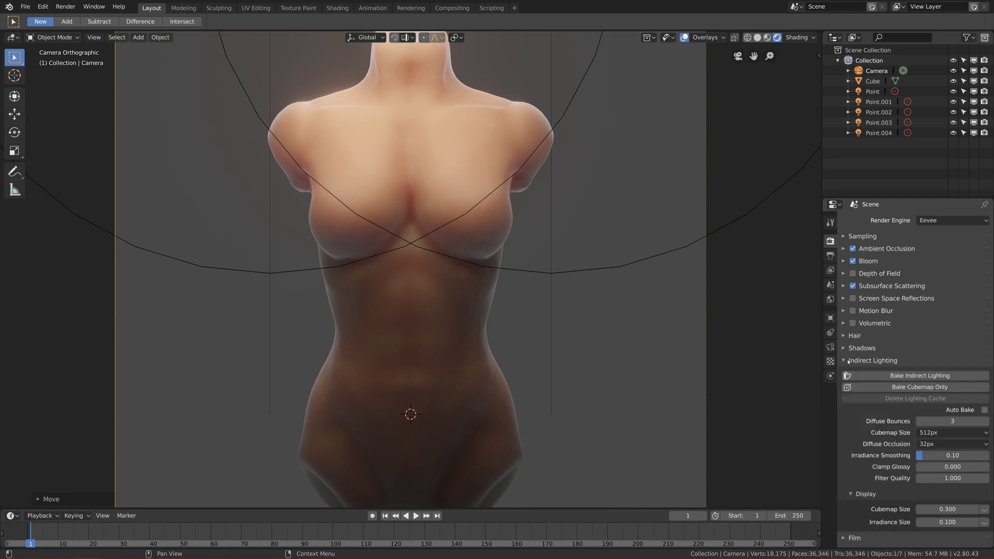
pyautogui.click(849, 361)
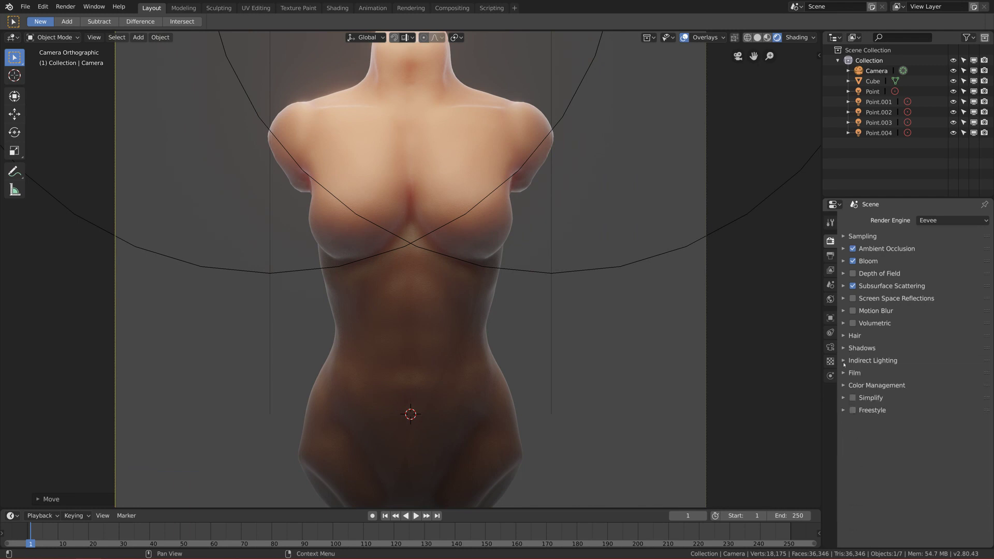
pyautogui.click(861, 361)
pyautogui.click(860, 361)
# - Set the Film alpha to Transparent and collapse the Film panel
pyautogui.click(848, 374)
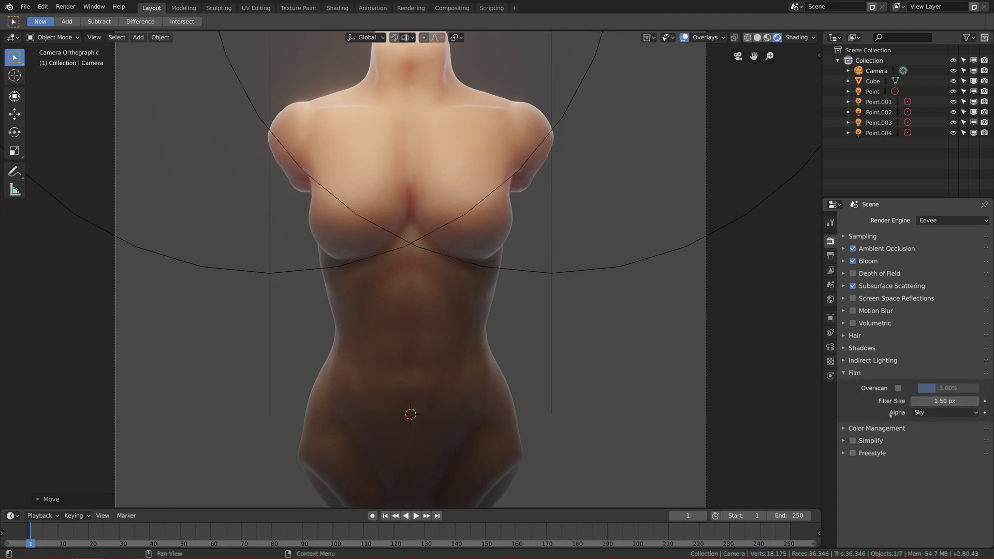
pyautogui.click(924, 413)
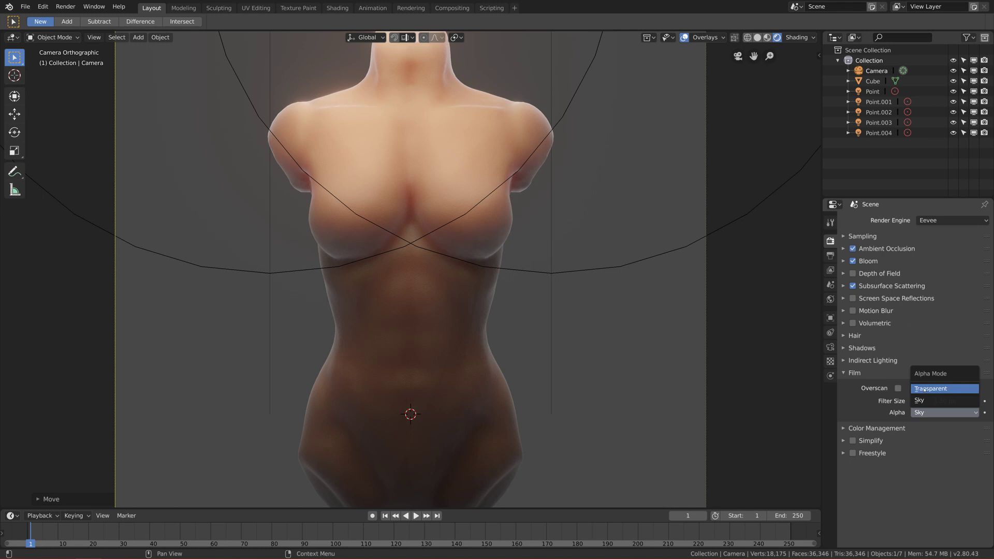
pyautogui.click(925, 390)
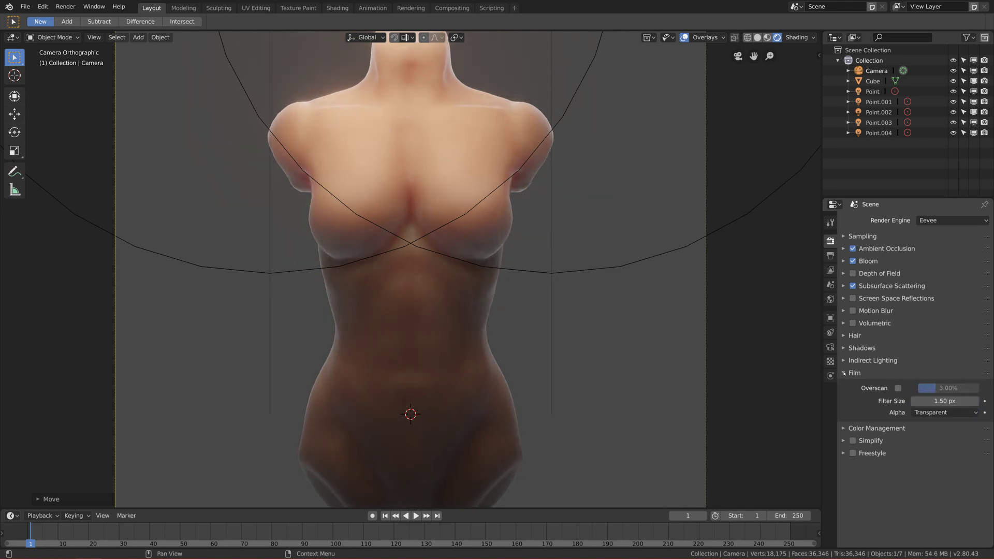
pyautogui.click(844, 373)
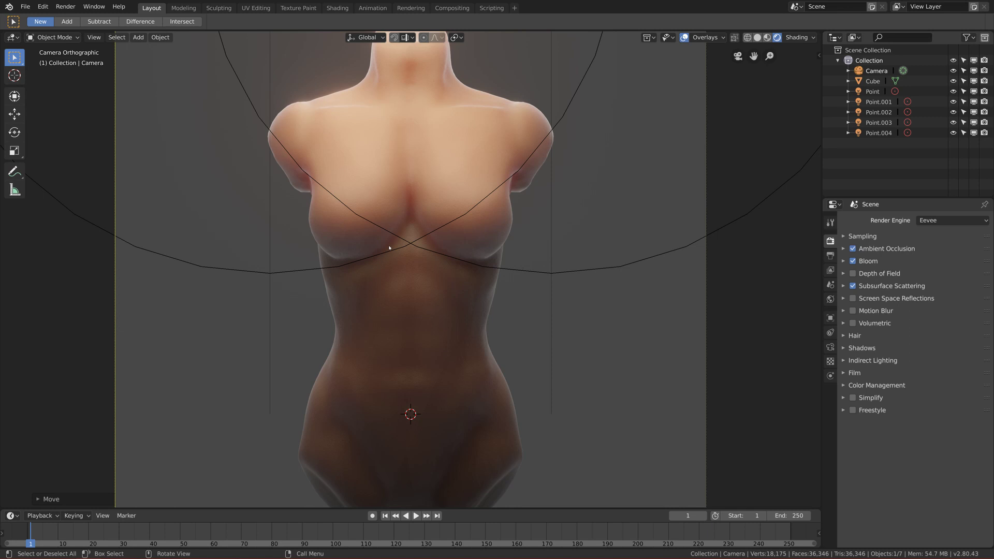
pyautogui.click(846, 386)
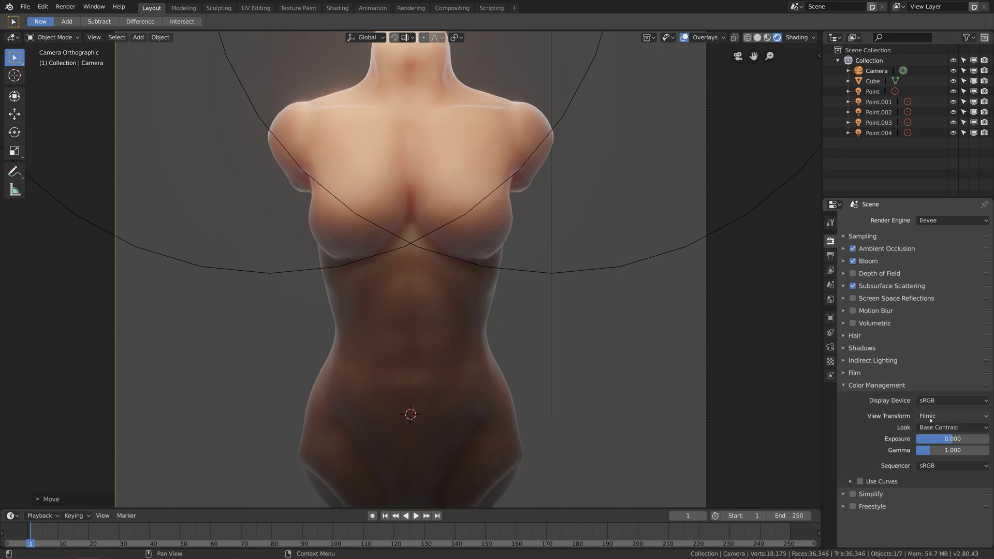
# - Change the Color Management Look from Base Contrast to High Contrast
pyautogui.scroll(-1, 570, 383)
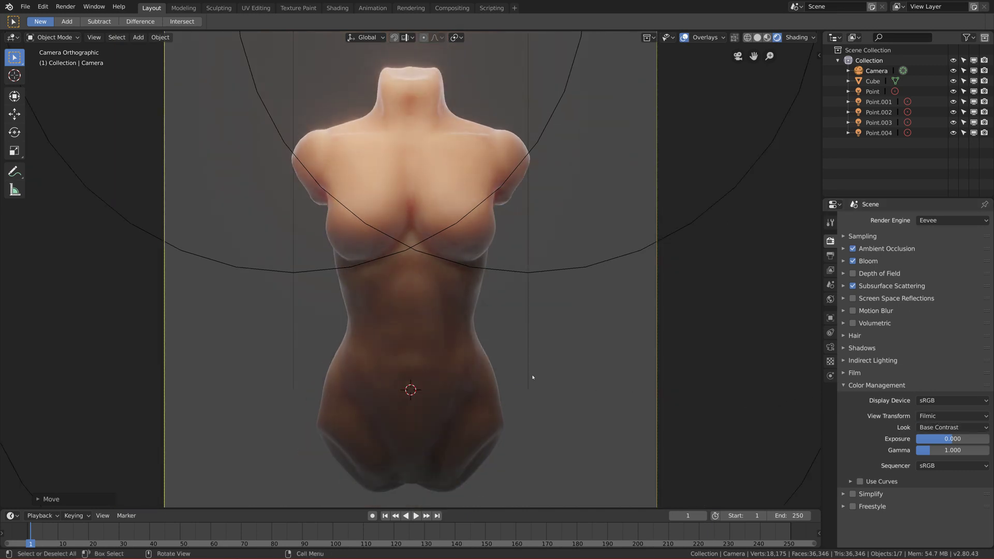
pyautogui.click(941, 428)
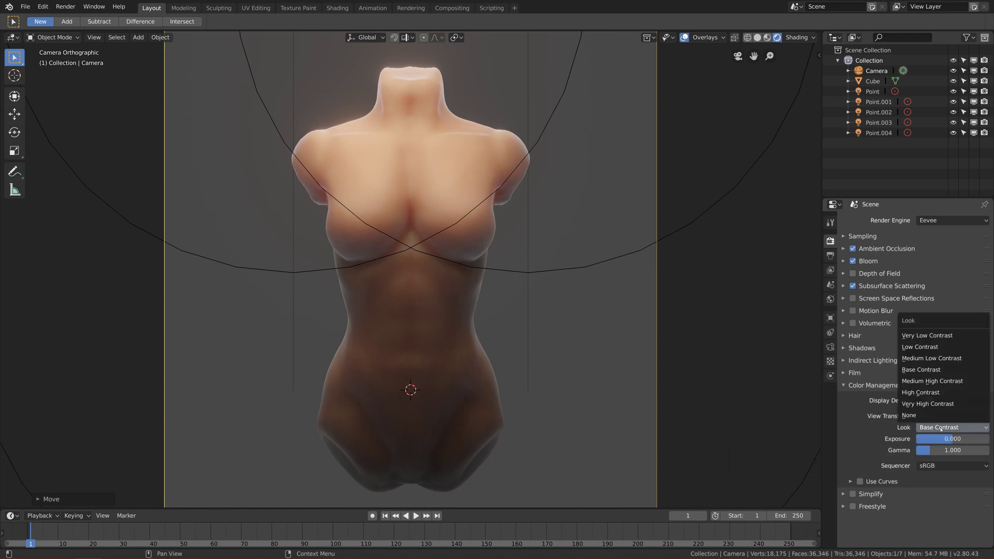
pyautogui.click(931, 393)
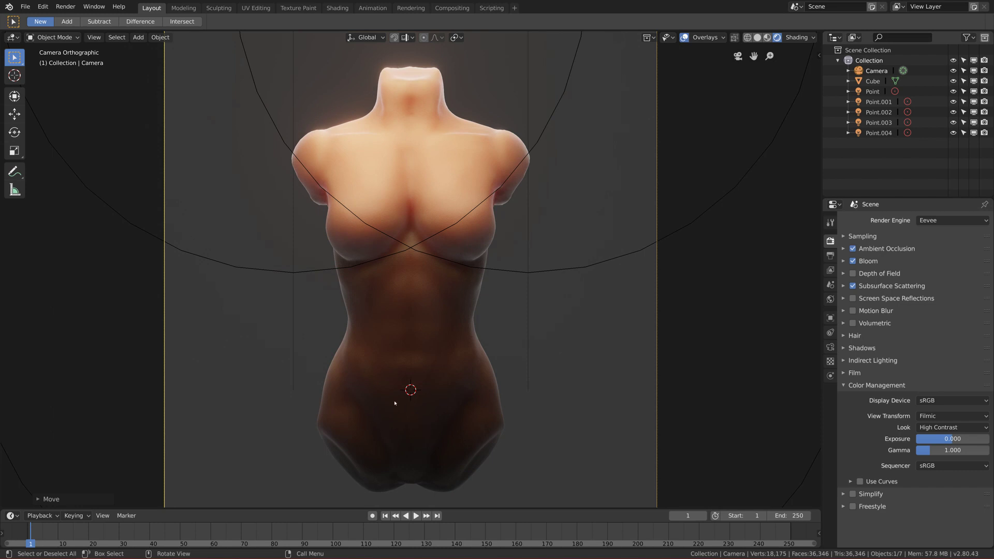
pyautogui.scroll(-1, 334, 212)
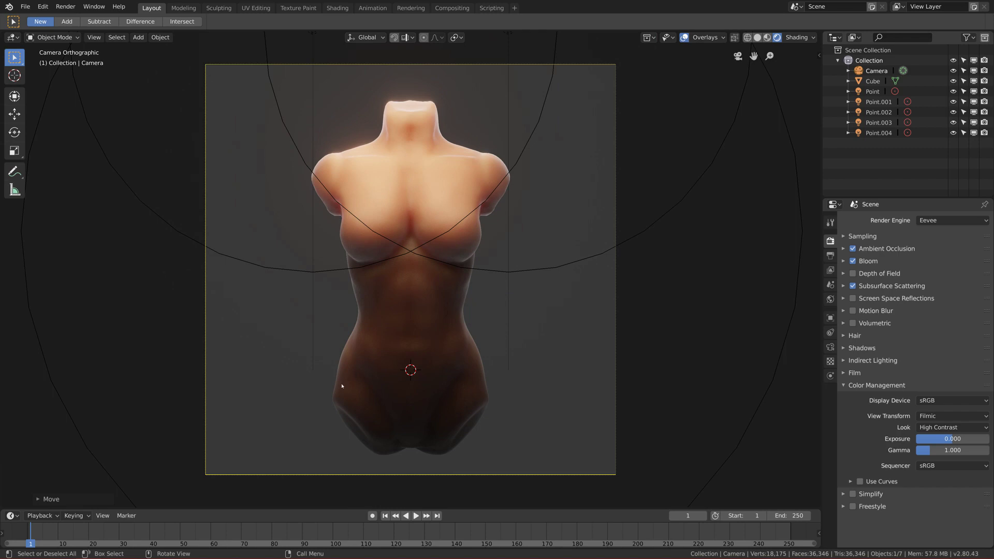
# - Duplicate light Point.002 and place the copy in front of the torso
pyautogui.scroll(-4, 343, 369)
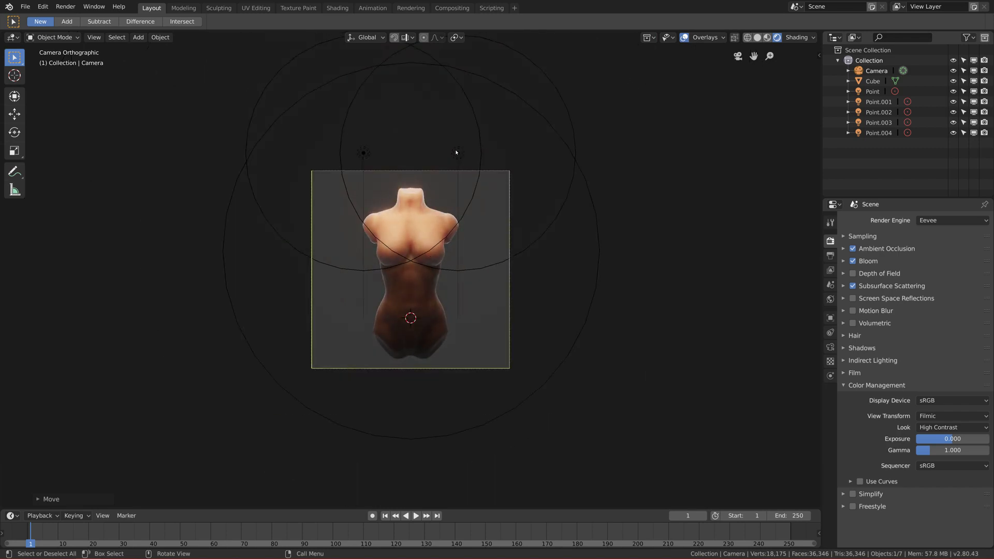
pyautogui.moveTo(477, 174); pyautogui.dragTo(546, 211, button='middle')
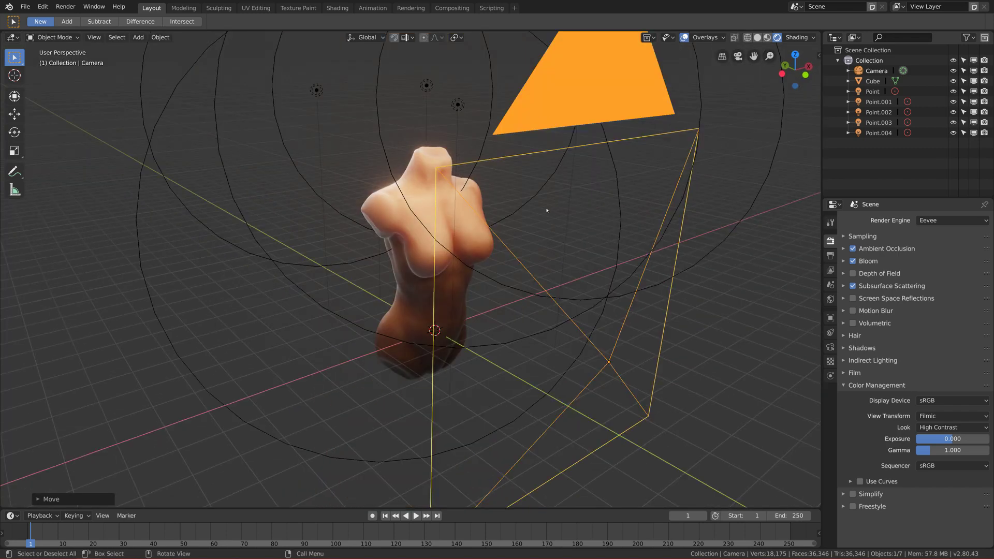
pyautogui.moveTo(495, 136); pyautogui.dragTo(746, 229, button='middle')
pyautogui.click(355, 230)
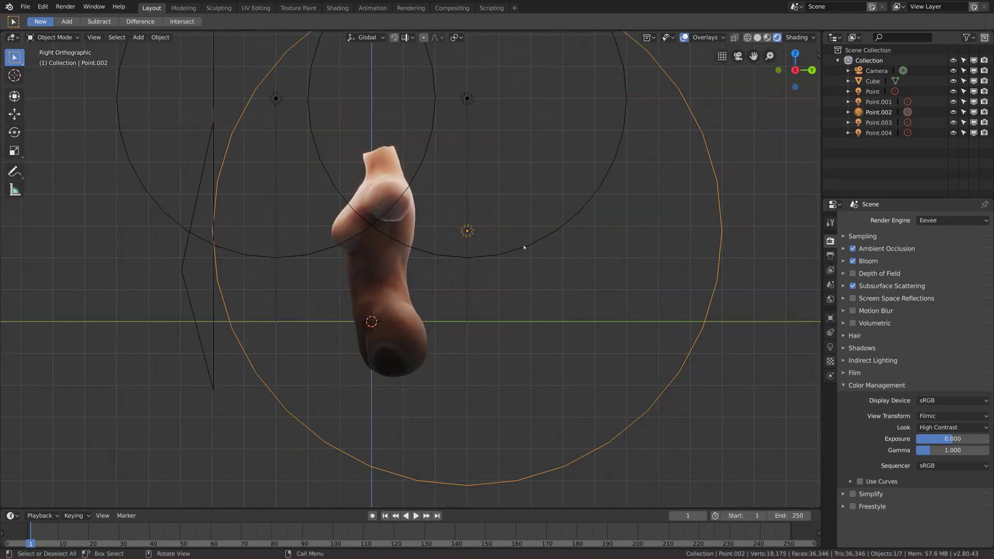
pyautogui.hotkey('shift', 'd')
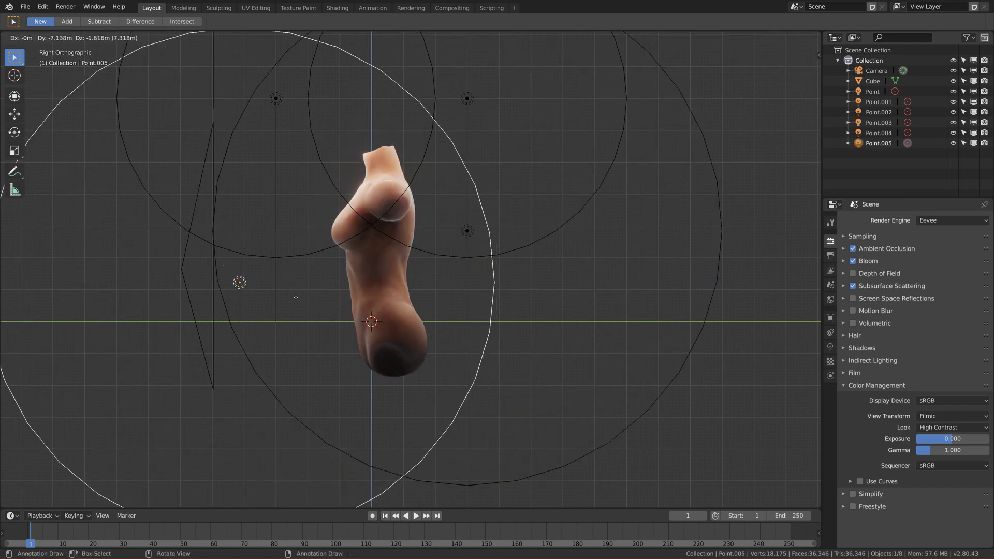
pyautogui.click(240, 283)
# - Return to the camera view and show Point.005's light properties
pyautogui.press('KP_1')
pyautogui.scroll(5, 378, 261)
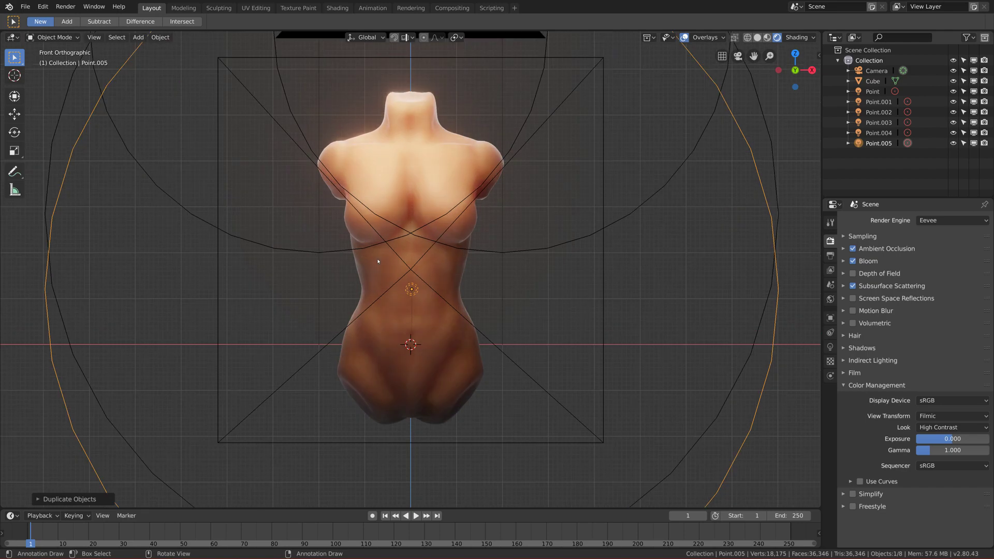
pyautogui.press('KP_0')
pyautogui.scroll(7, 378, 261)
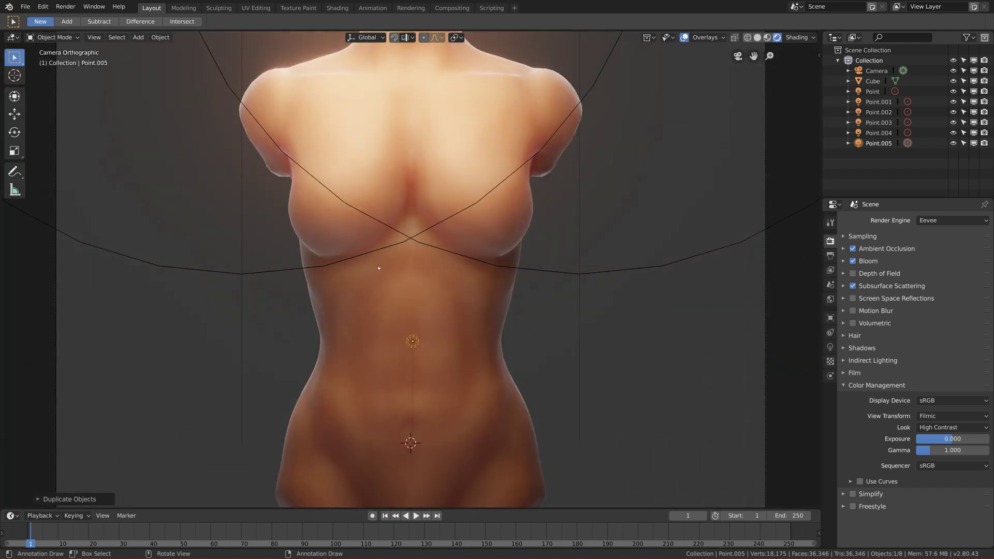
pyautogui.scroll(-6, 379, 268)
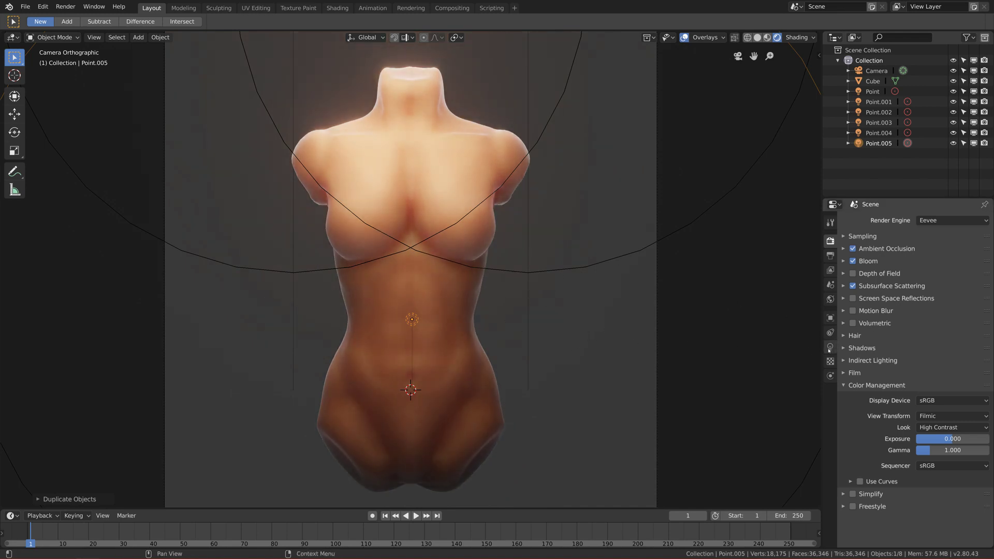
pyautogui.scroll(-1, 497, 326)
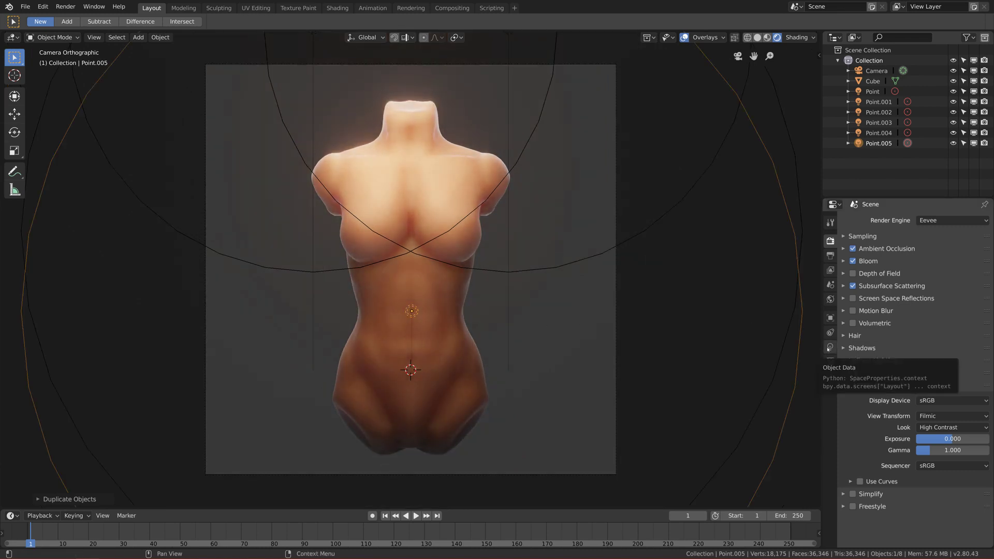
pyautogui.click(830, 348)
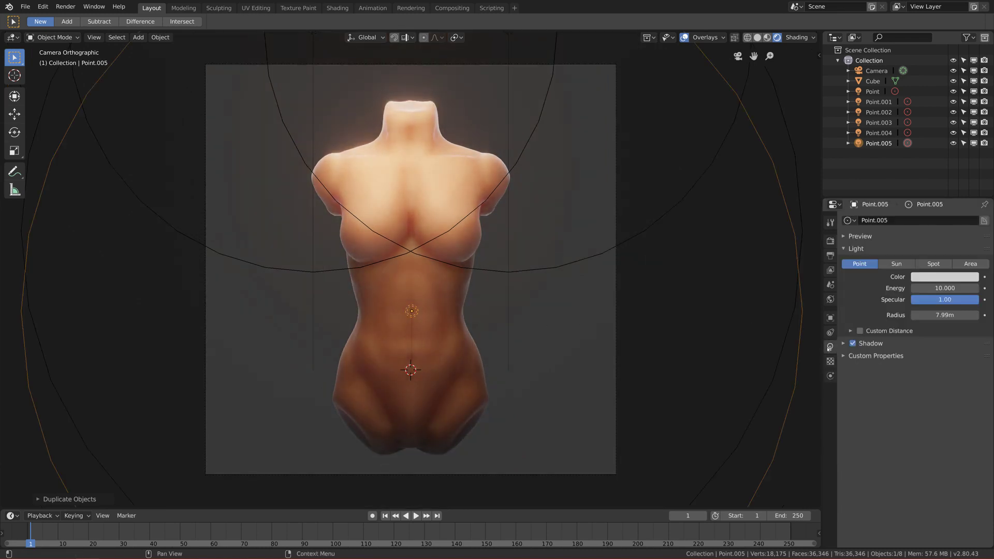
# - Set Point.005's radius to 7.54 m and its energy to 7, after trying 5
pyautogui.moveTo(946, 315)
pyautogui.mouseDown()
pyautogui.moveTo(928, 315)
pyautogui.moveTo(942, 315)
pyautogui.mouseUp()
pyautogui.doubleClick(944, 288)
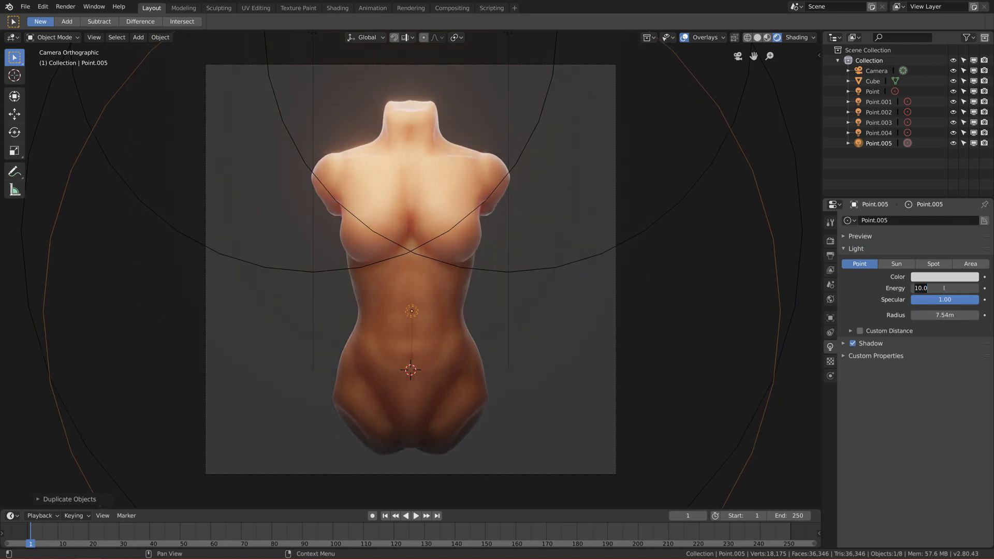
pyautogui.write('5')
pyautogui.press('Return')
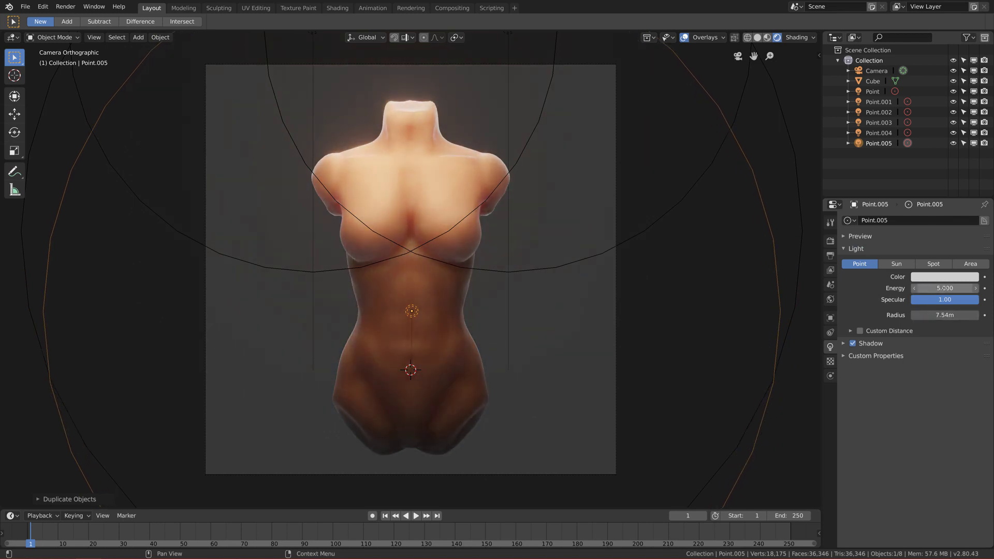
pyautogui.scroll(1, 547, 271)
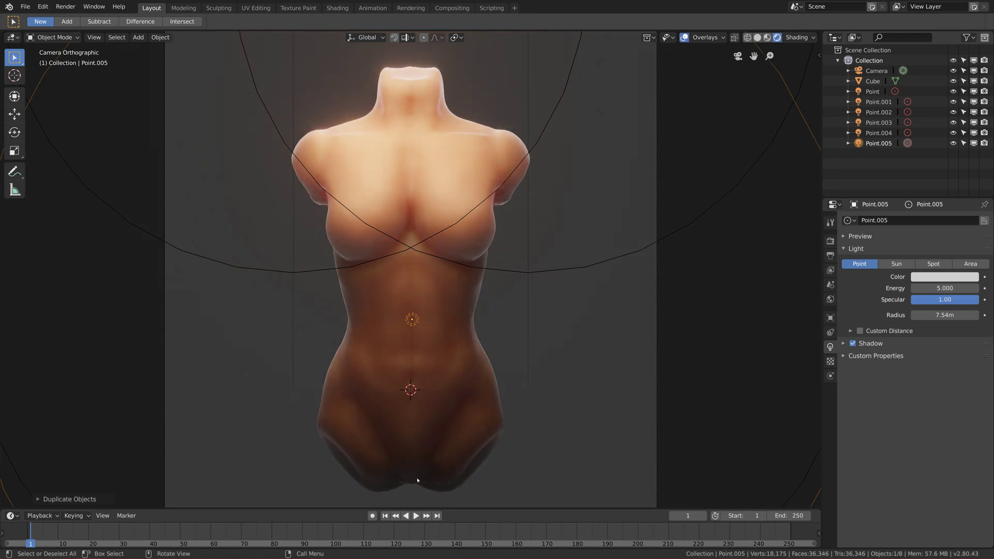
pyautogui.click(946, 288)
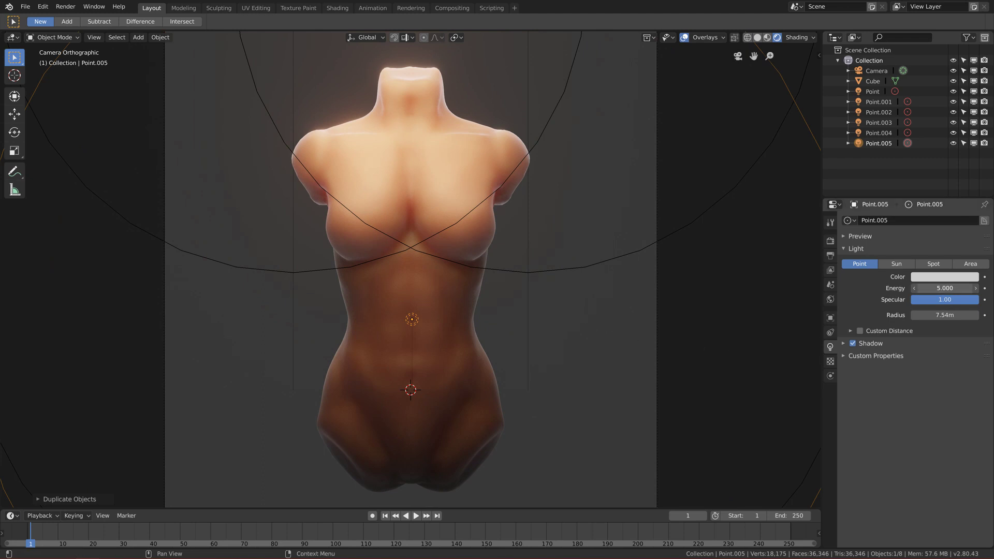
pyautogui.write('7')
pyautogui.press('Return')
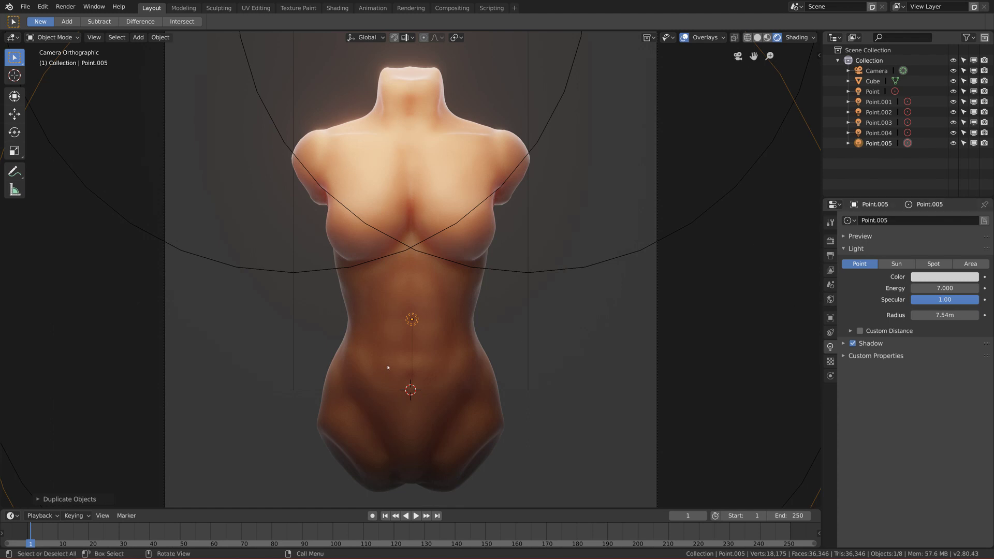
# - Go back to the Render properties showing Filmic High Contrast colour management
pyautogui.scroll(2, 389, 362)
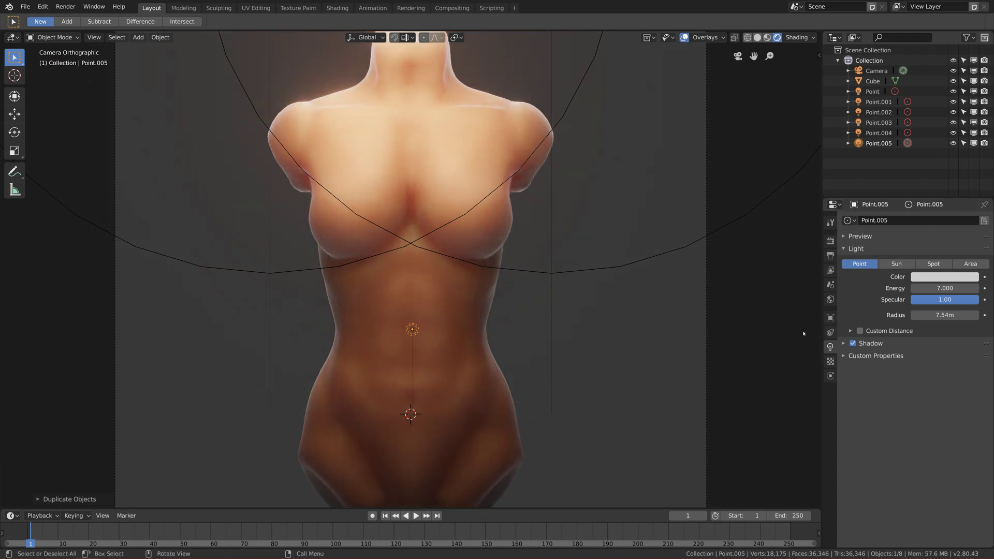
pyautogui.scroll(-2, 566, 309)
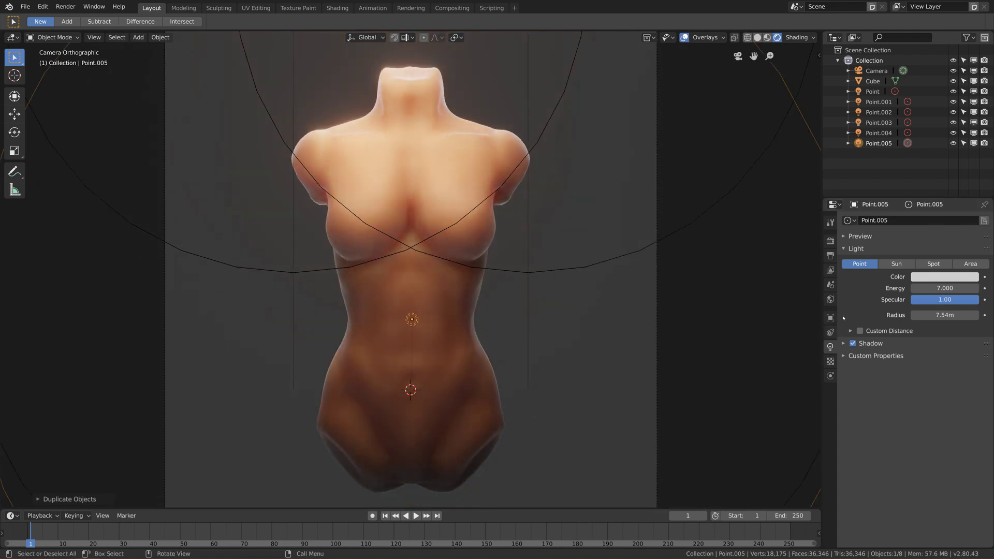
pyautogui.click(831, 241)
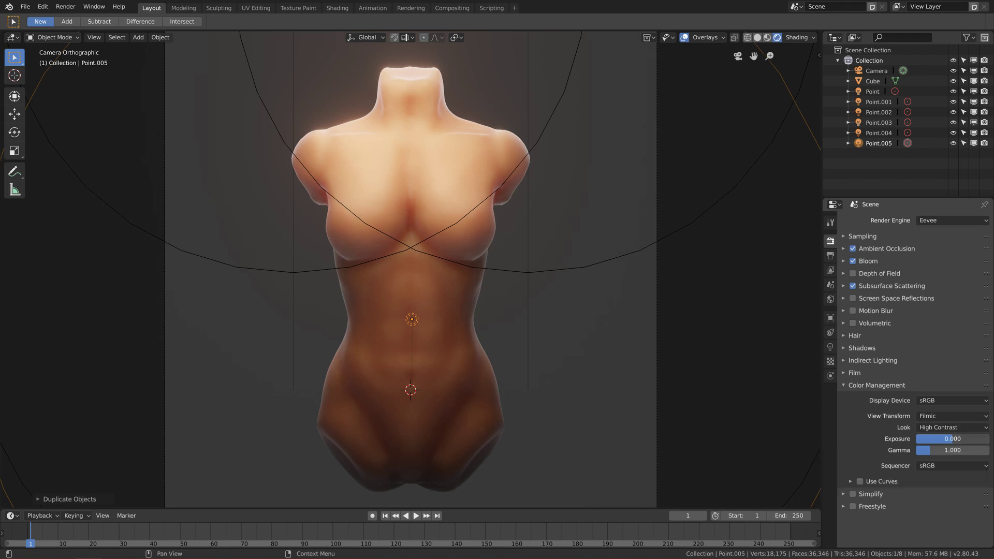
# - Try colour management exposure values of 1 and then 0.5
pyautogui.moveTo(951, 441); pyautogui.dragTo(958, 439)
pyautogui.click(959, 440)
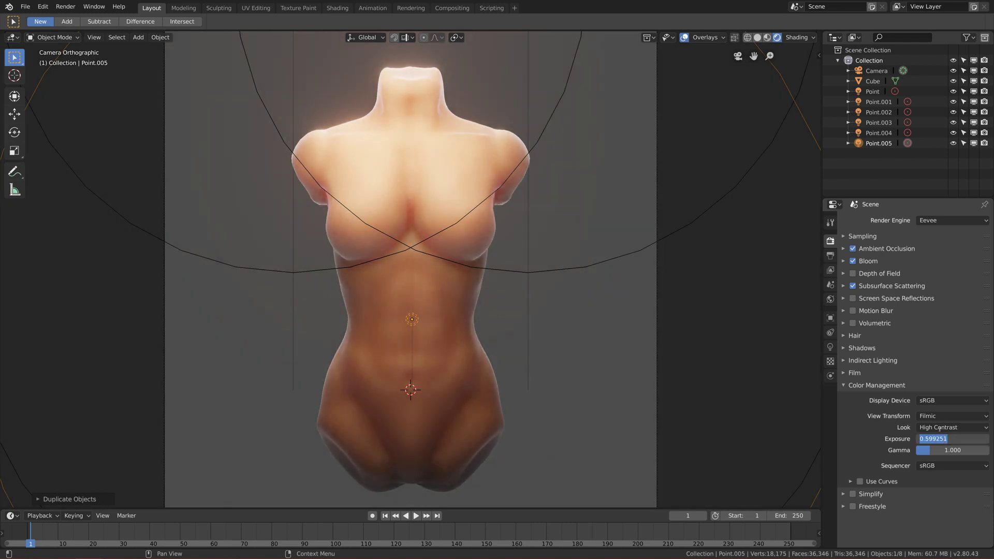
pyautogui.write('1')
pyautogui.press('Return')
pyautogui.click(952, 437)
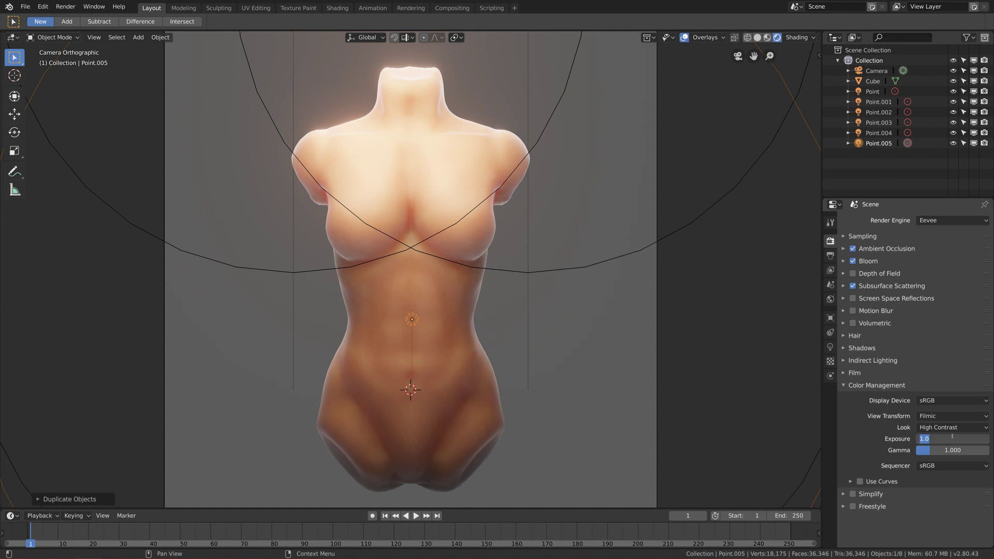
pyautogui.write('0.5')
pyautogui.press('Return')
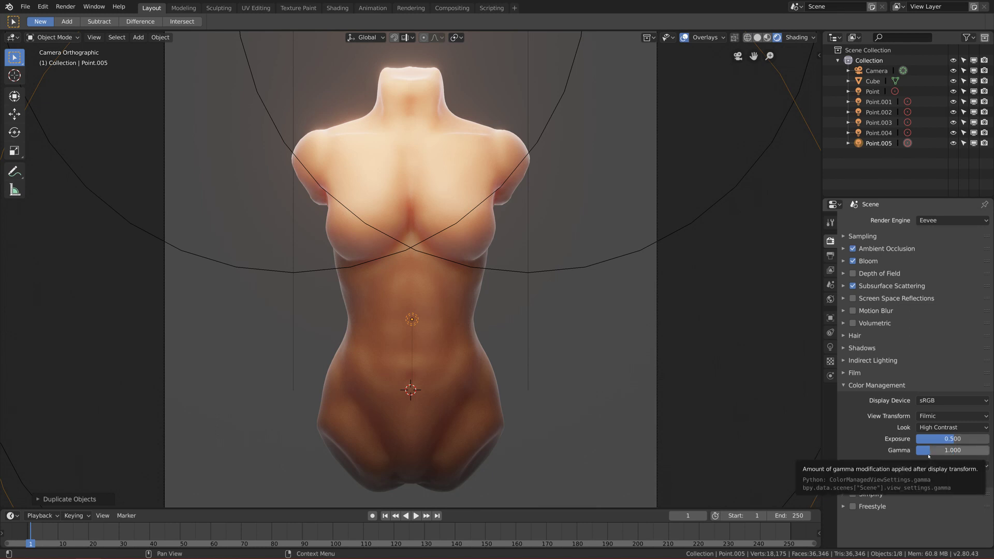
# - Reset gamma to 1.000 and exposure to 0
pyautogui.moveTo(929, 454)
pyautogui.mouseDown()
pyautogui.moveTo(954, 454)
pyautogui.moveTo(915, 454)
pyautogui.moveTo(932, 452)
pyautogui.mouseUp()
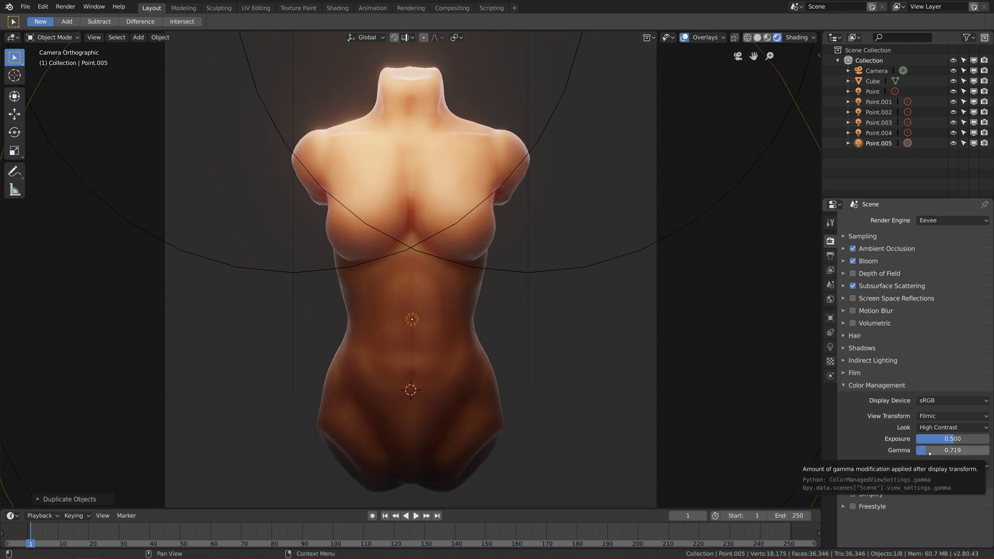
pyautogui.click(931, 454)
pyautogui.write('1')
pyautogui.press('Return')
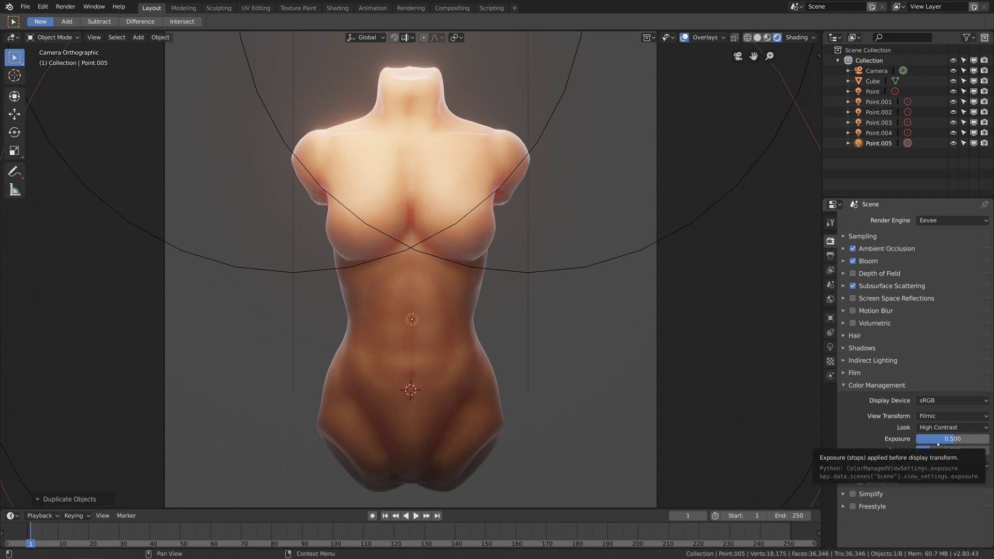
pyautogui.click(937, 442)
pyautogui.write('0')
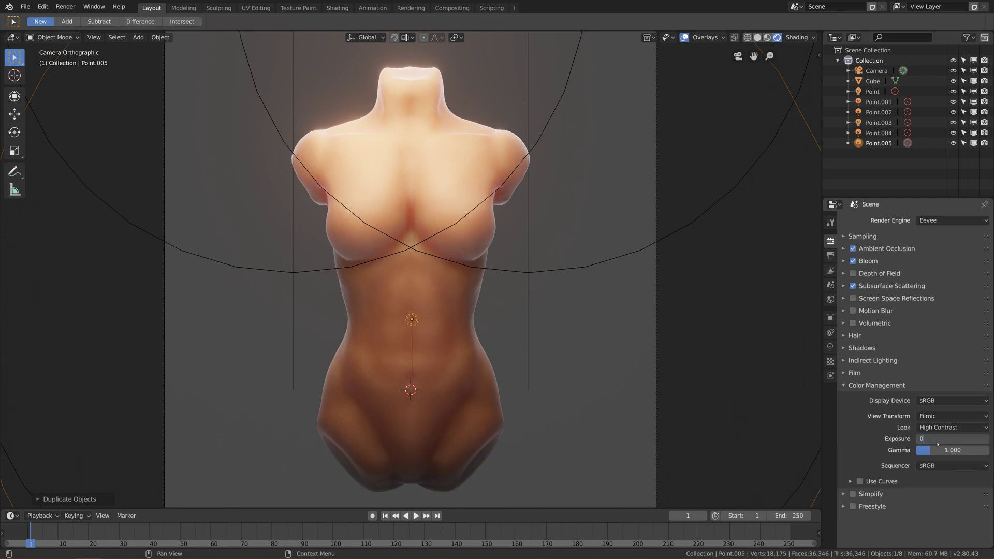
pyautogui.press('Return')
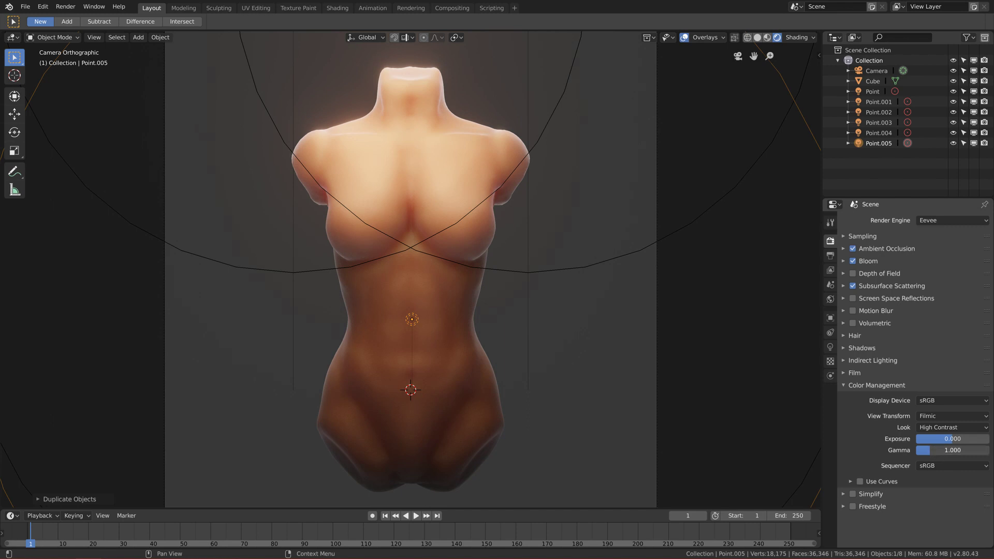
# - Lower gamma to 0.8 and switch on Use Curves
pyautogui.moveTo(948, 450); pyautogui.dragTo(935, 452)
pyautogui.click(935, 449)
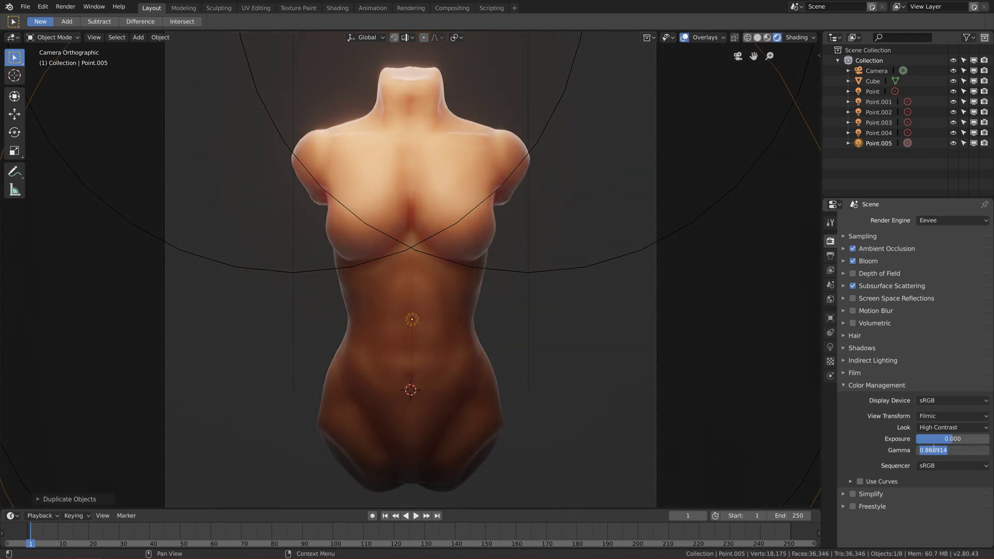
pyautogui.write('0.8')
pyautogui.press('Return')
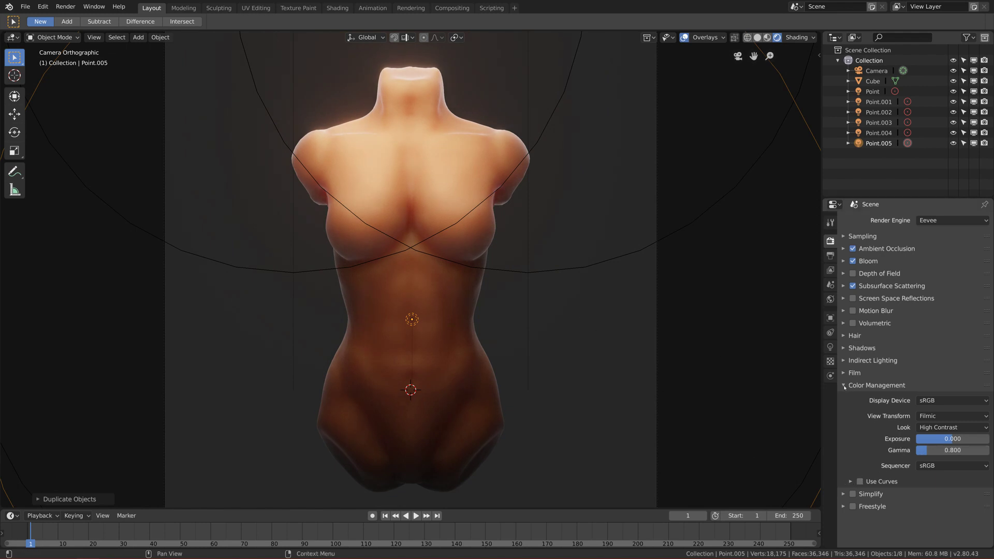
pyautogui.click(860, 482)
pyautogui.click(851, 482)
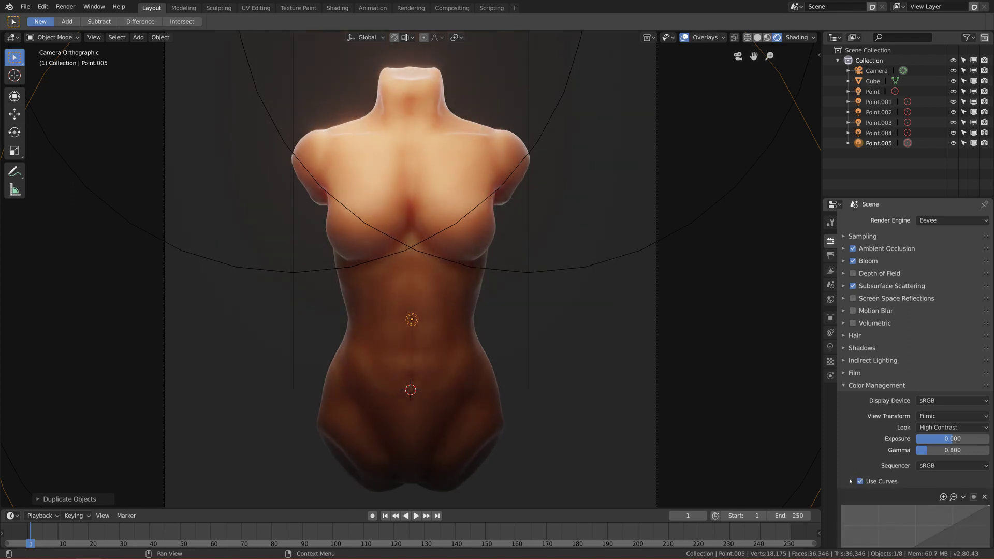
pyautogui.scroll(-4, 864, 459)
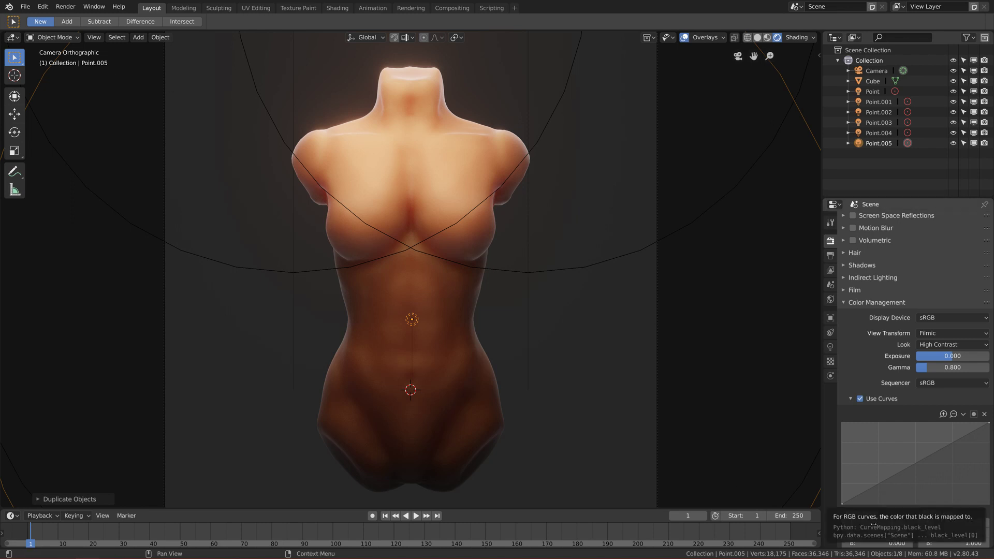
pyautogui.moveTo(874, 523); pyautogui.dragTo(854, 523)
pyautogui.click(887, 523)
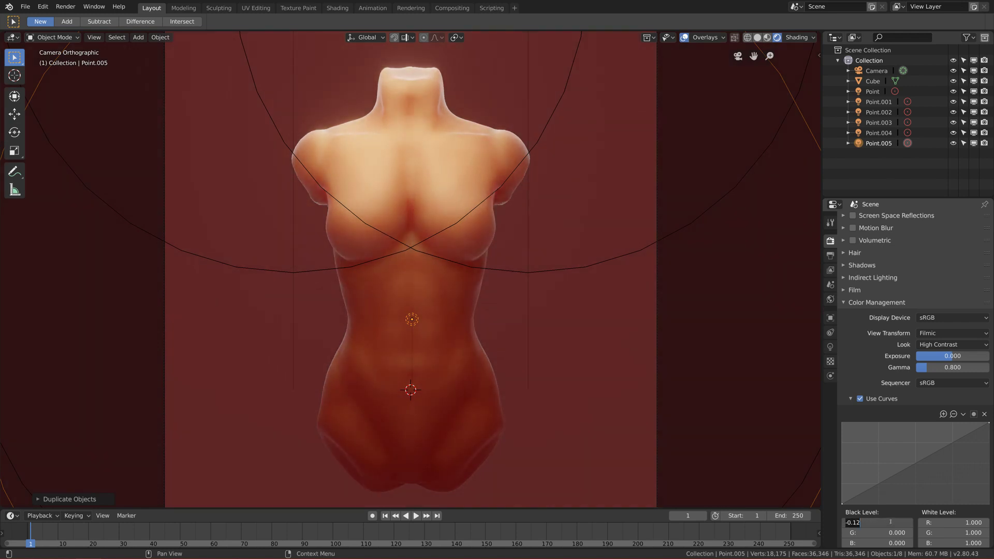
pyautogui.write('0')
pyautogui.press('Return')
pyautogui.moveTo(953, 523)
pyautogui.mouseDown()
pyautogui.moveTo(898, 523)
pyautogui.moveTo(946, 523)
pyautogui.mouseUp()
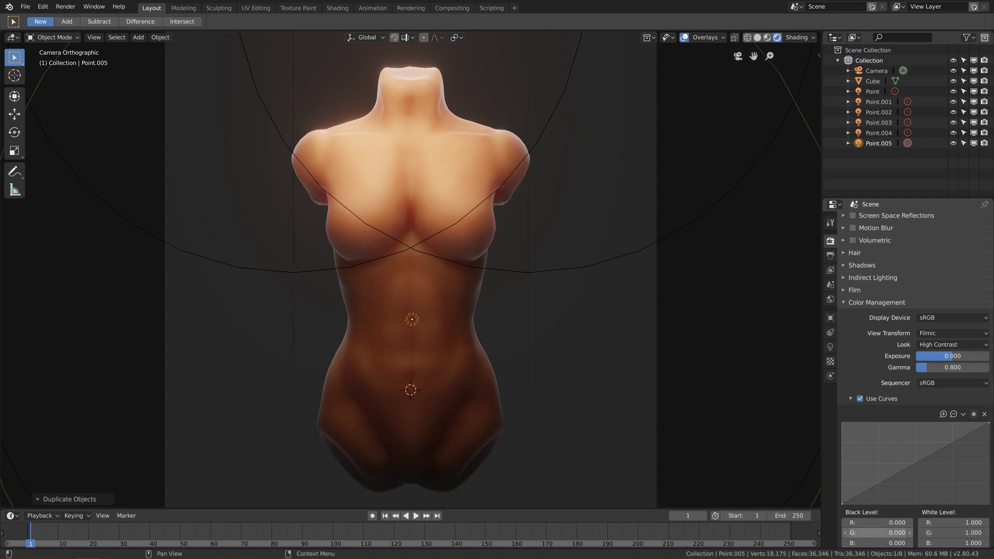
pyautogui.click(910, 533)
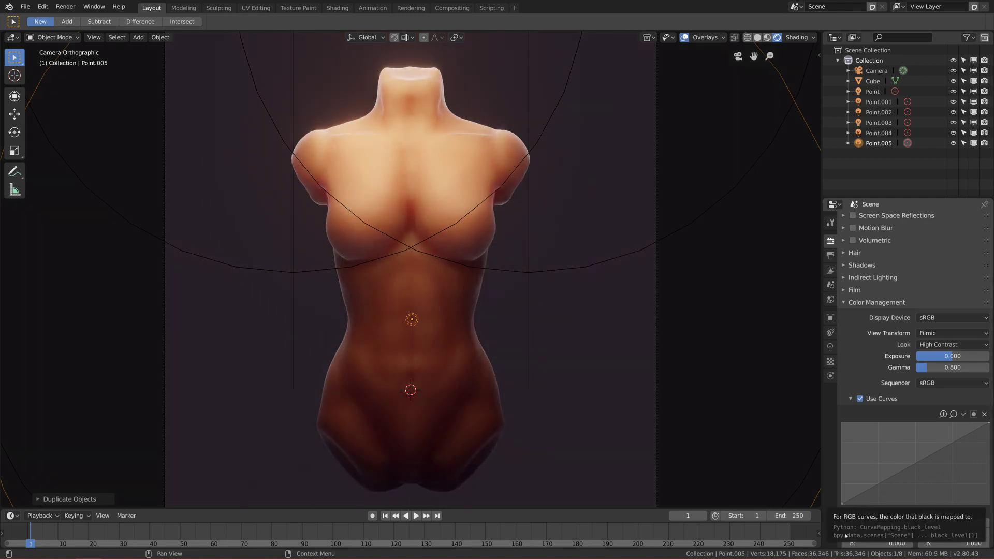
pyautogui.click(846, 533)
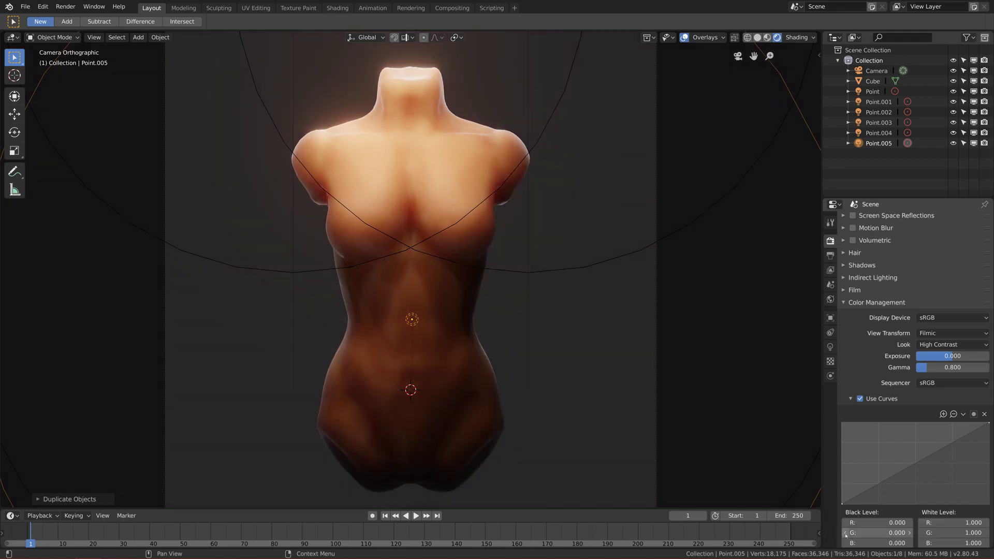
pyautogui.click(910, 533)
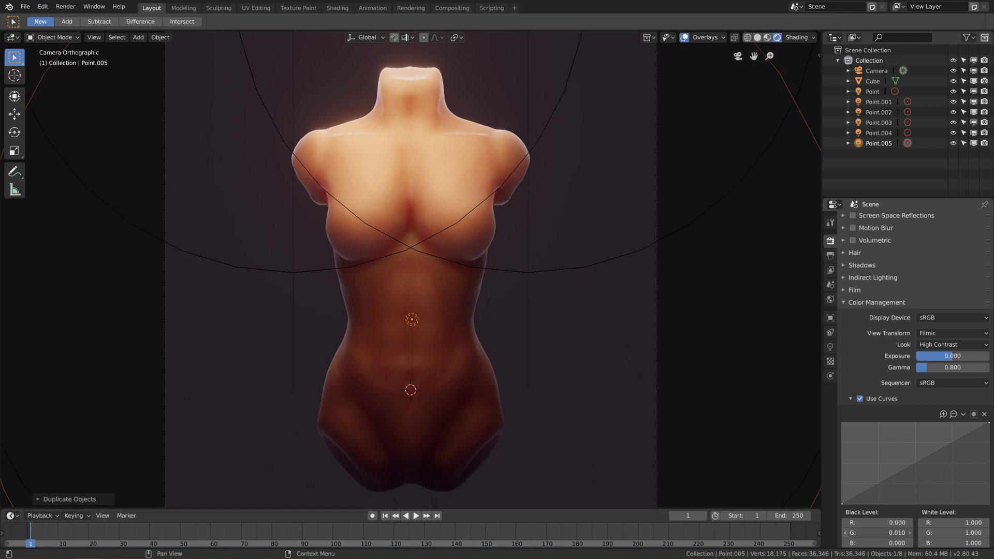
pyautogui.moveTo(883, 532); pyautogui.dragTo(860, 533)
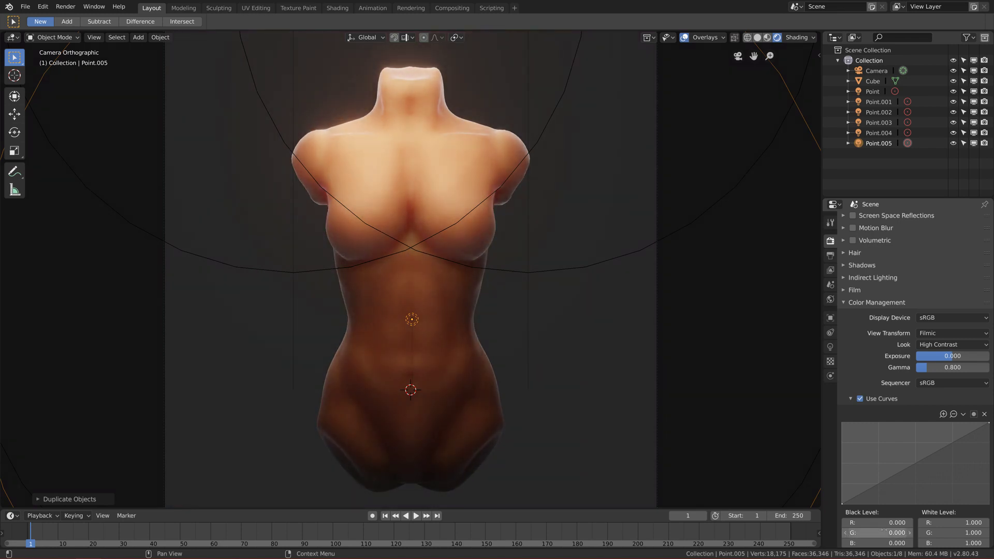
pyautogui.click(860, 400)
pyautogui.click(851, 399)
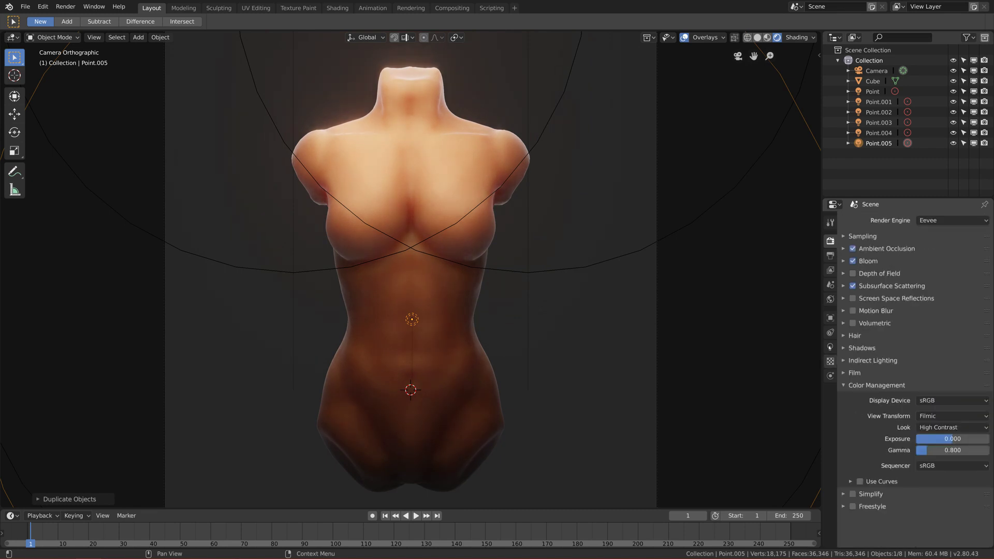
# - In World properties, change the background colour from green to dark red (RGB 0.051, 0.007, 0.006)
pyautogui.click(831, 300)
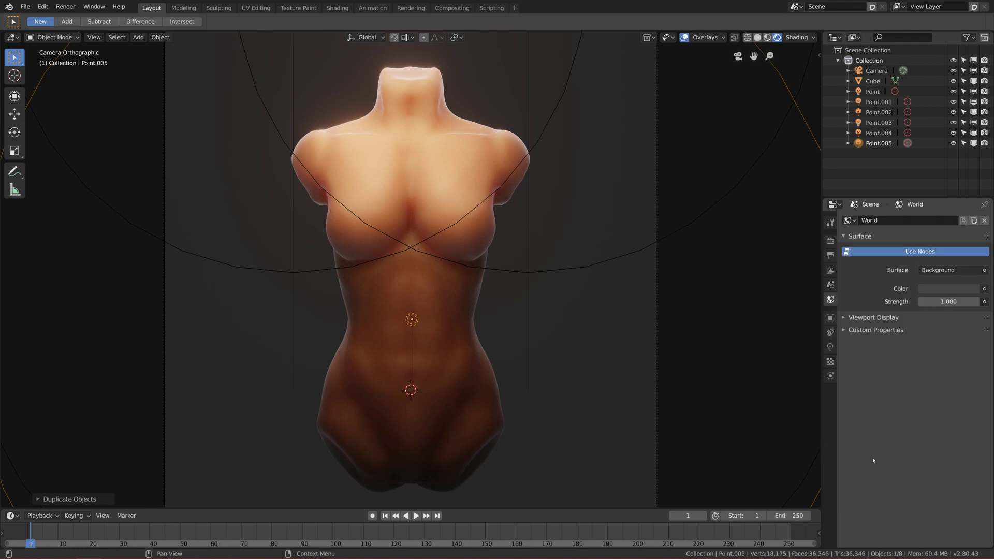
pyautogui.click(915, 289)
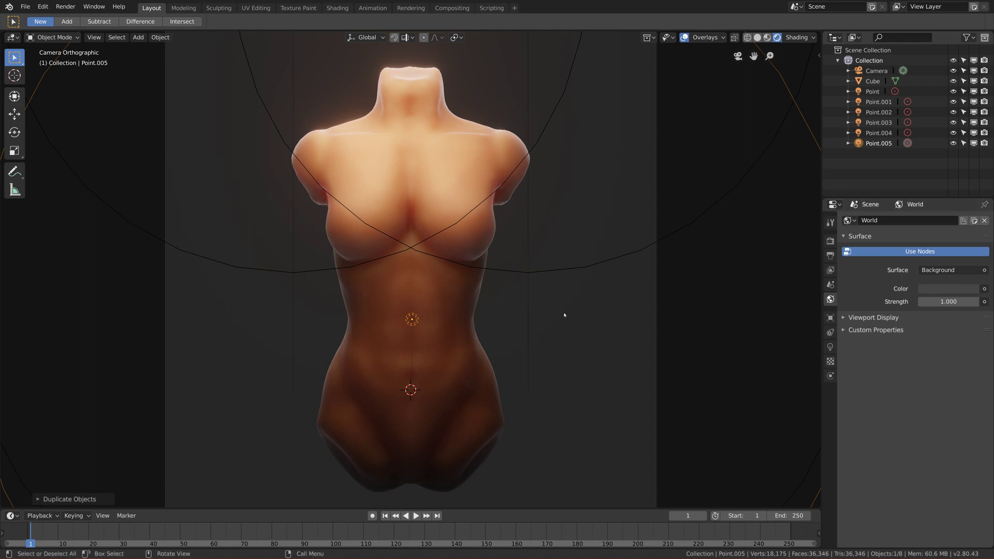
pyautogui.click(944, 289)
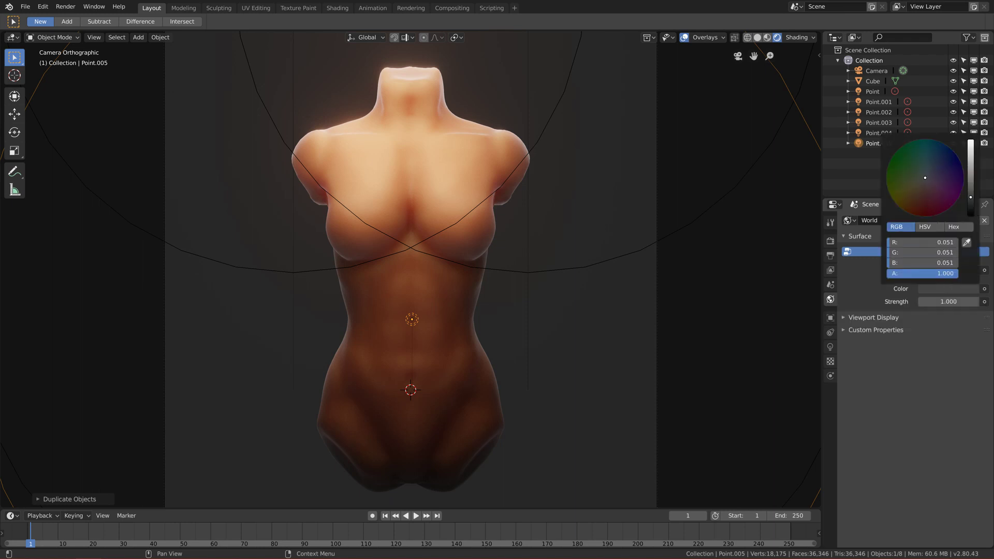
pyautogui.click(926, 208)
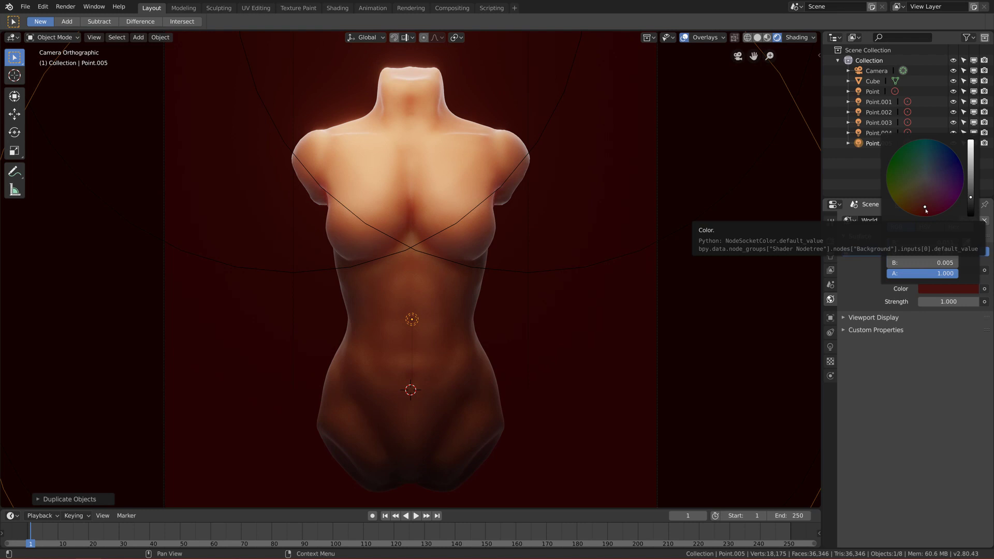
pyautogui.click(930, 150)
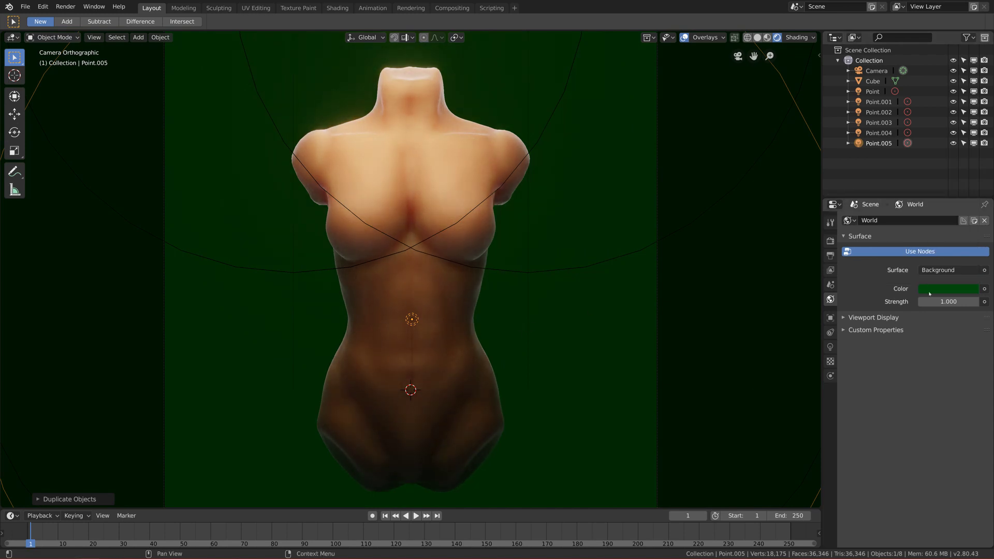
pyautogui.click(948, 288)
pyautogui.click(925, 211)
pyautogui.click(925, 208)
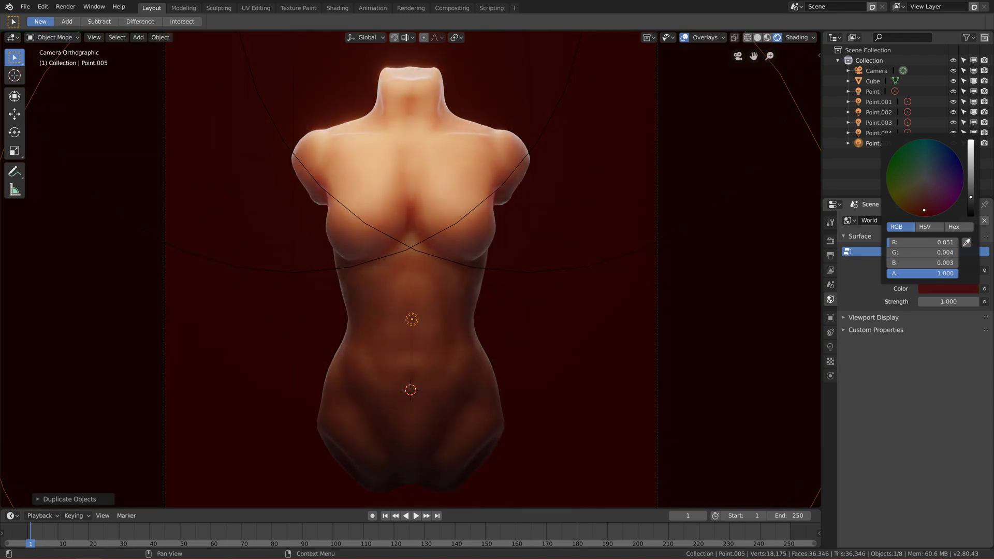
pyautogui.click(925, 207)
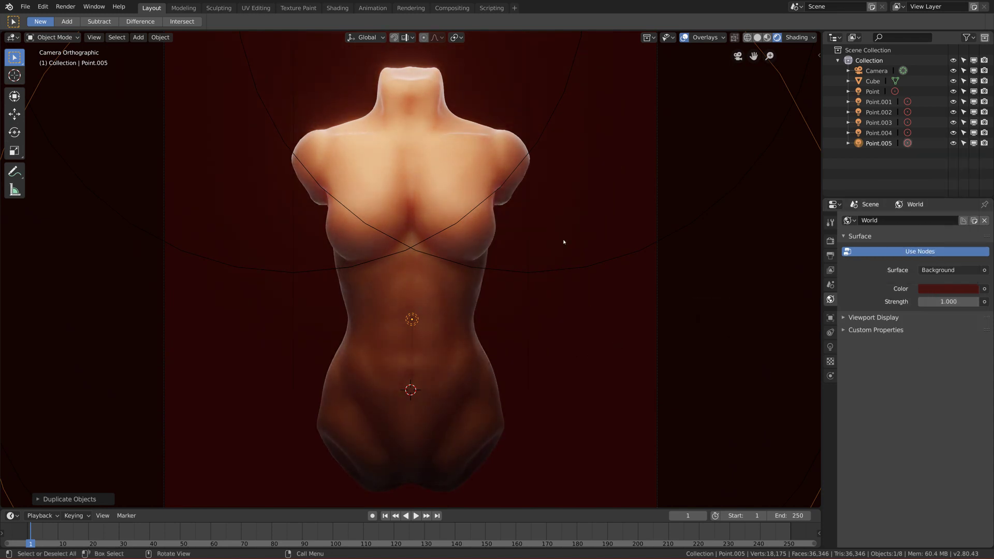
# - Turn off viewport overlays, save the project with Ctrl+S, and render the image
pyautogui.click(684, 40)
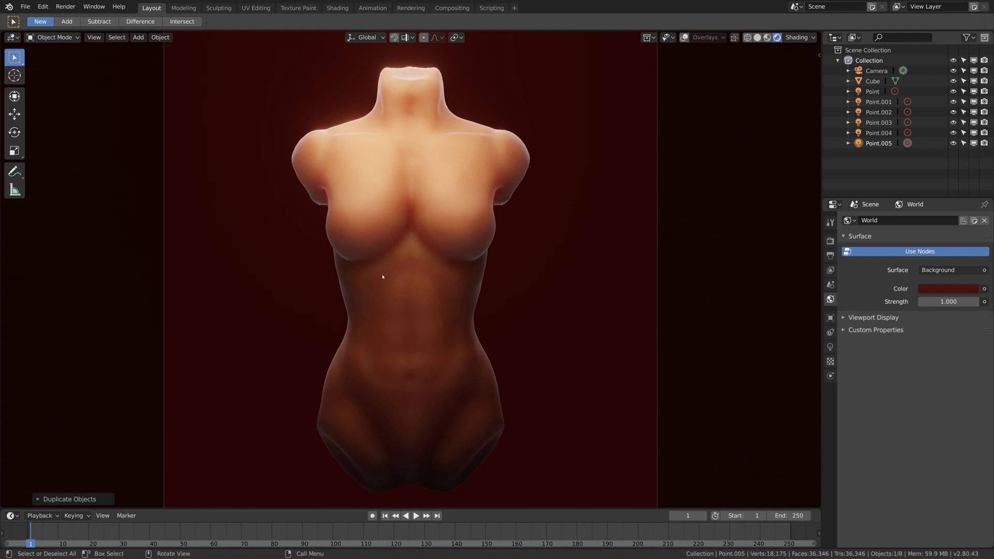
pyautogui.hotkey('ctrl', 's')
pyautogui.click(75, 7)
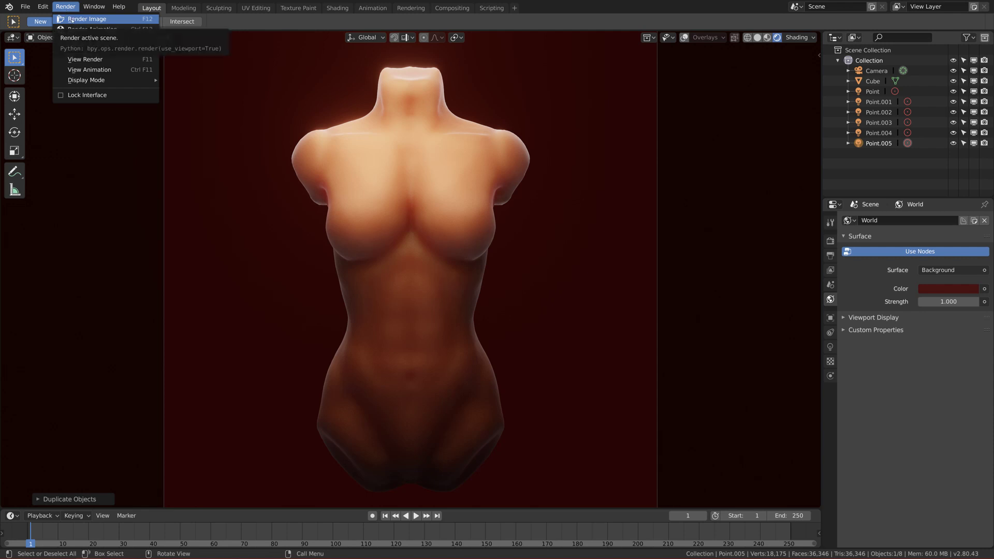
pyautogui.click(71, 19)
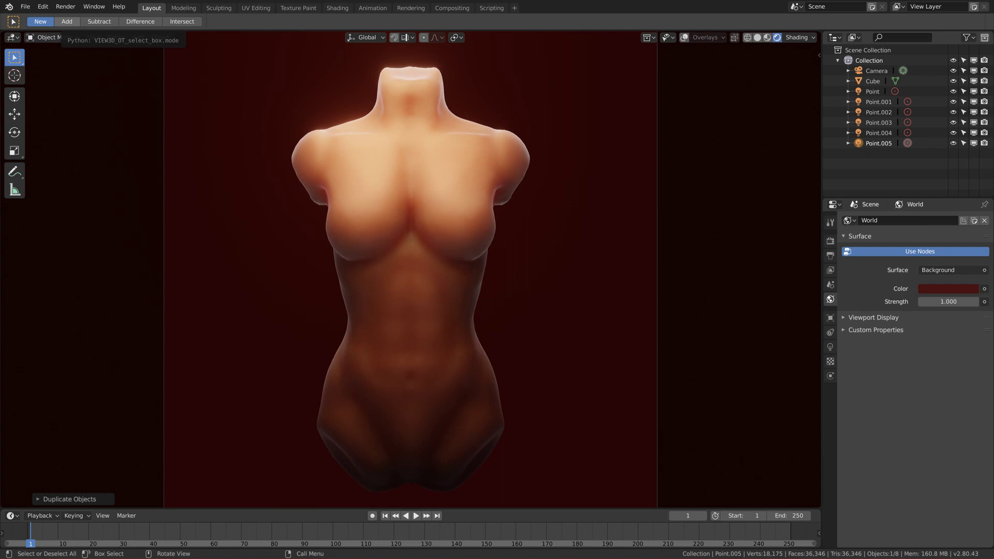
pyautogui.press('F12')
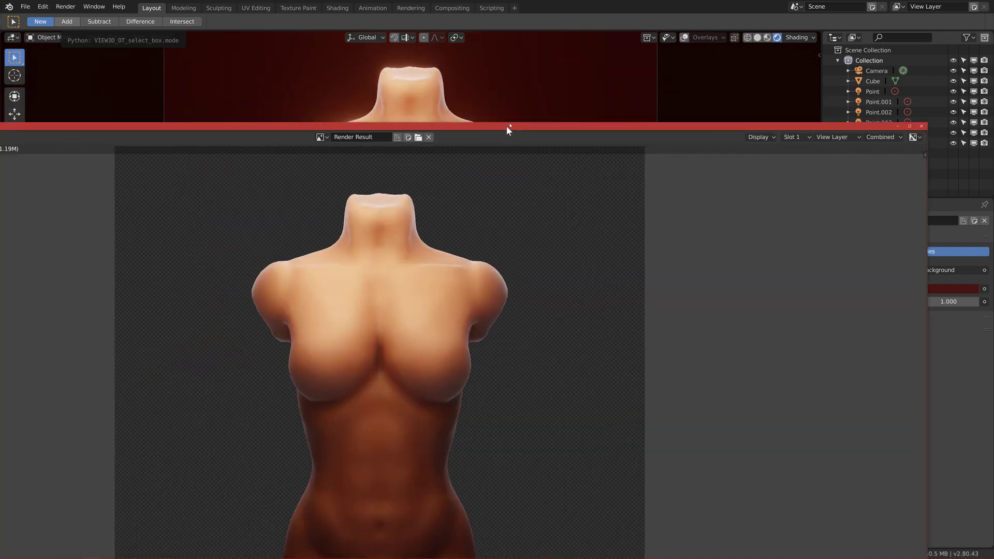
# - Move and maximise the Render Result window, then choose to save the image
pyautogui.moveTo(506, 126); pyautogui.dragTo(528, 89)
pyautogui.doubleClick(904, 90)
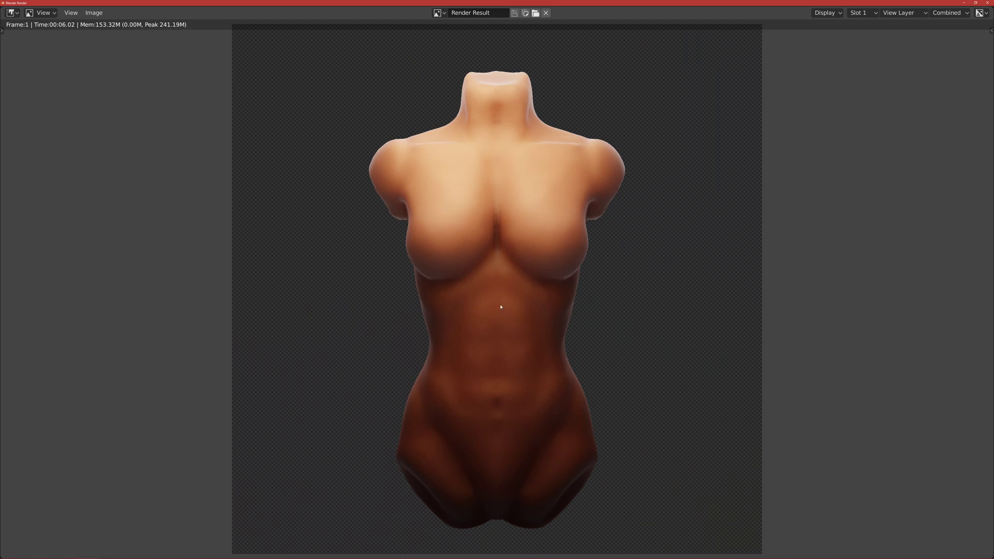
pyautogui.click(94, 12)
pyautogui.click(95, 13)
# - Name the render Tutorial_Render.png in the Blender Projects folder and confirm the save
pyautogui.click(124, 86)
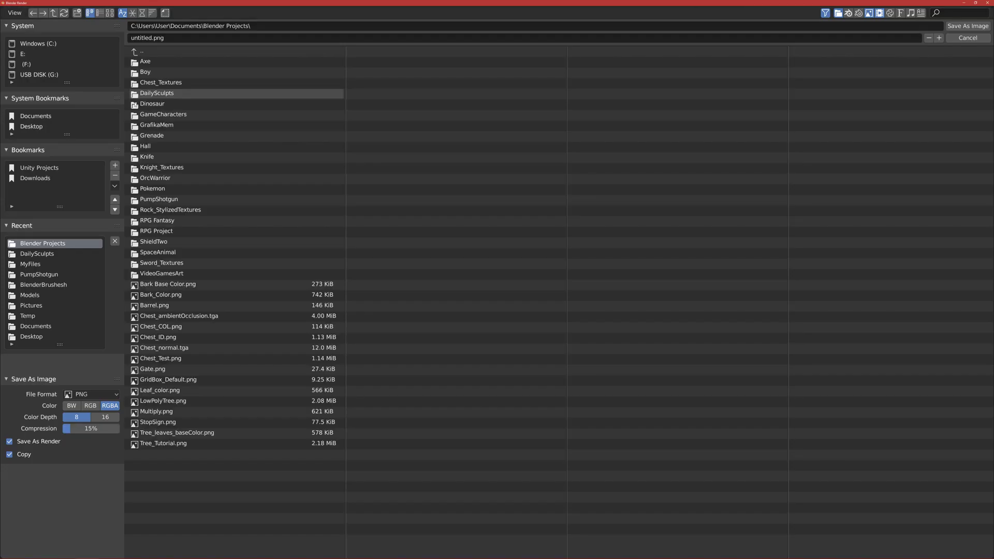
pyautogui.click(146, 38)
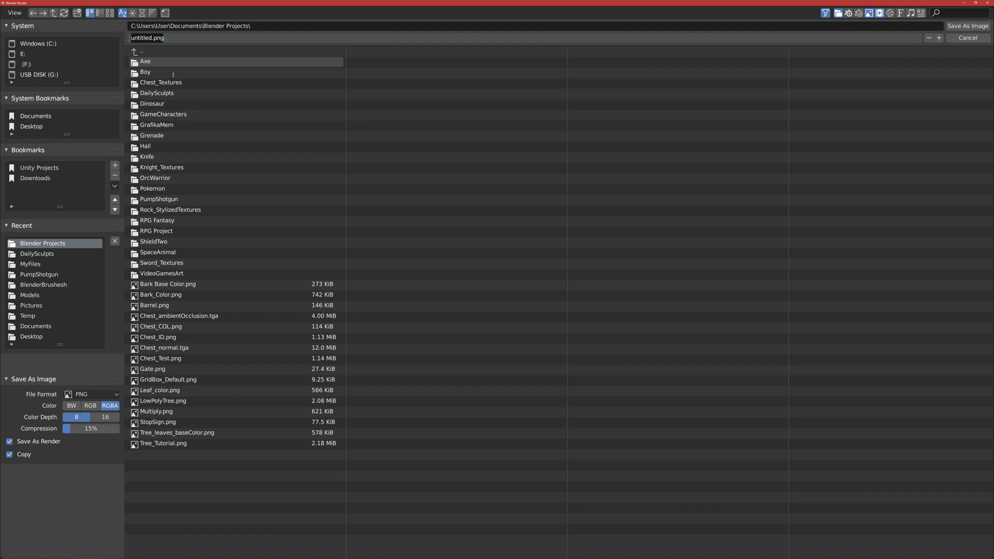
pyautogui.write('T')
pyautogui.write('tor')
pyautogui.press('BackSpace')
pyautogui.press('BackSpace')
pyautogui.write('utorial_Render')
pyautogui.press('Return')
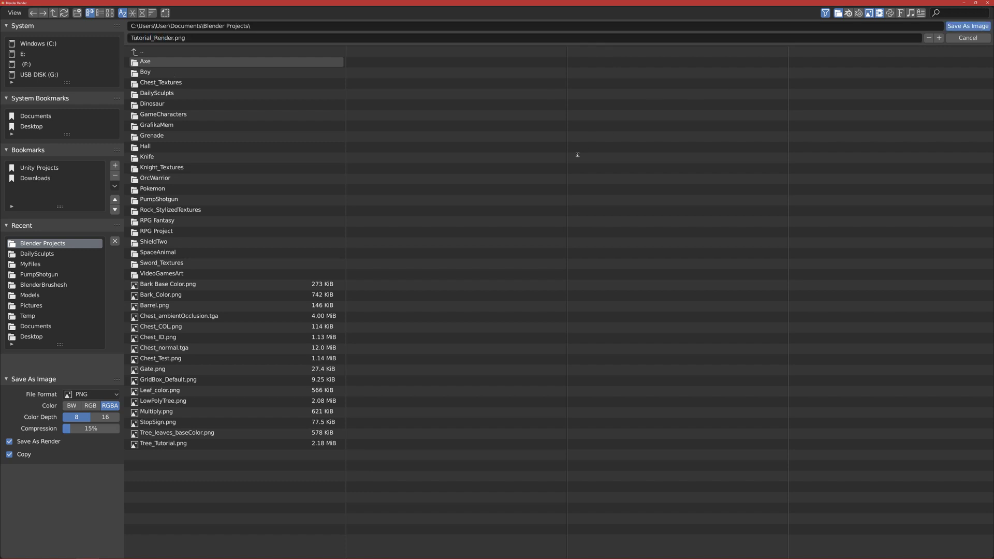